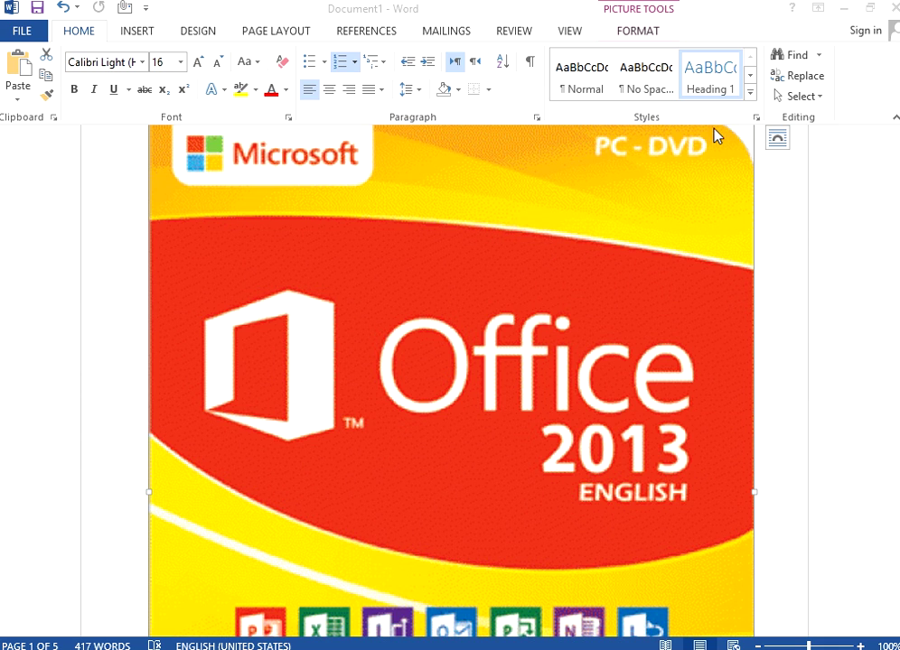
Step: Delete the Microsoft Office 2013 picture from the first page
key("Delete")
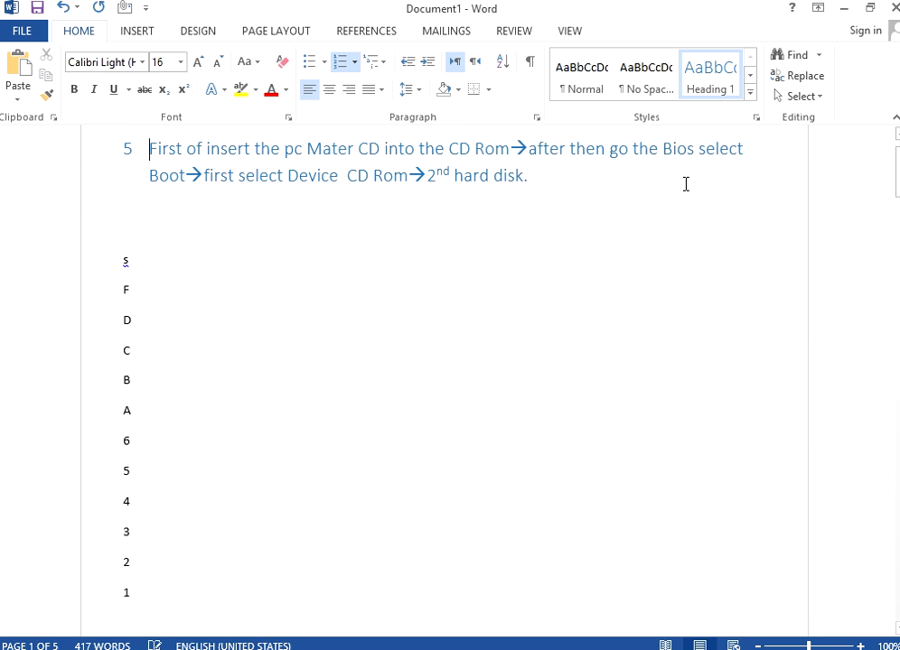
scroll(681, 181, "up", 1)
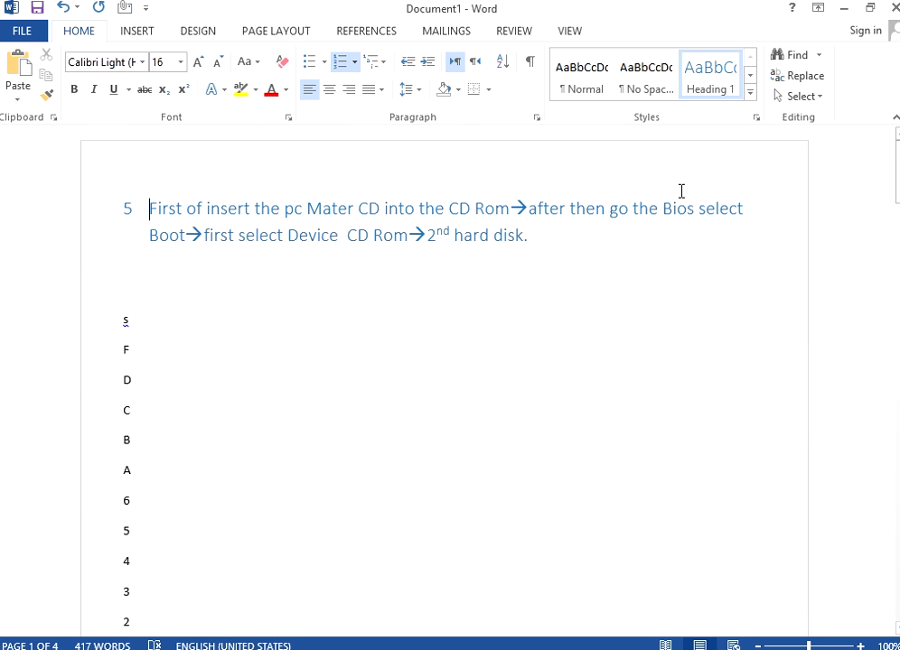
scroll(648, 246, "down", 20)
scroll(643, 244, "down", 7)
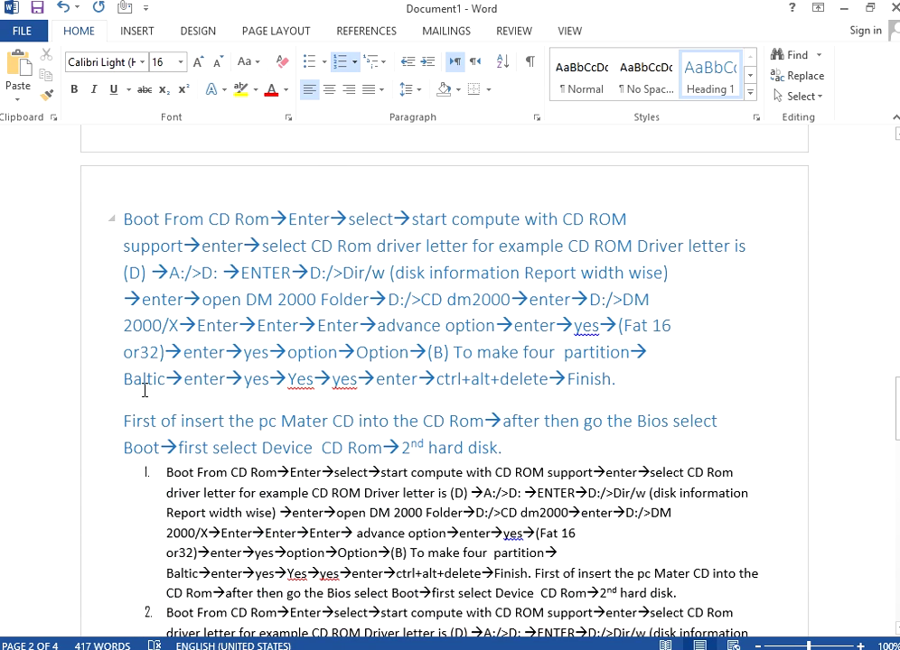
scroll(136, 321, "down", 2)
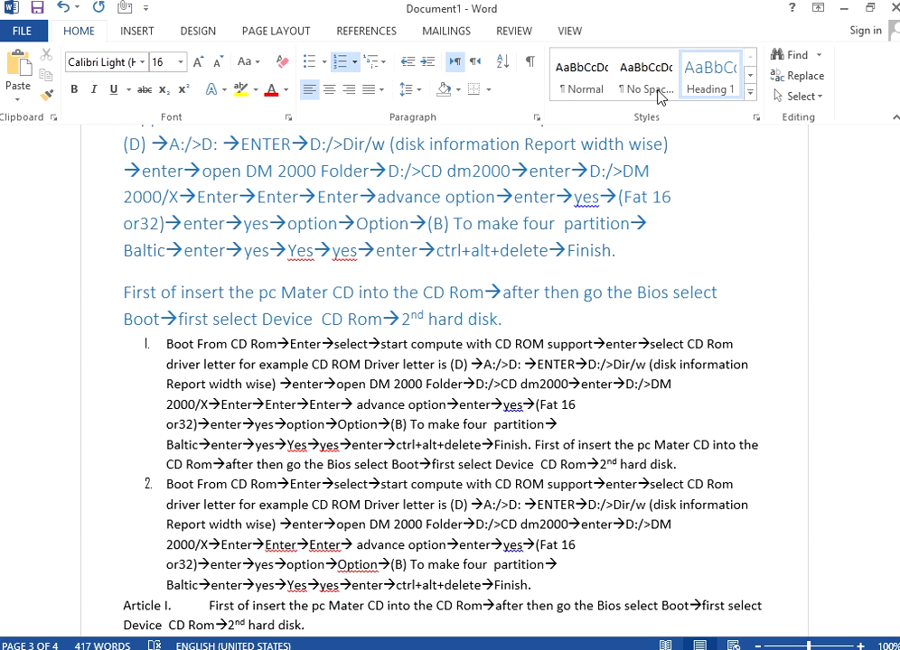
left_click(750, 91)
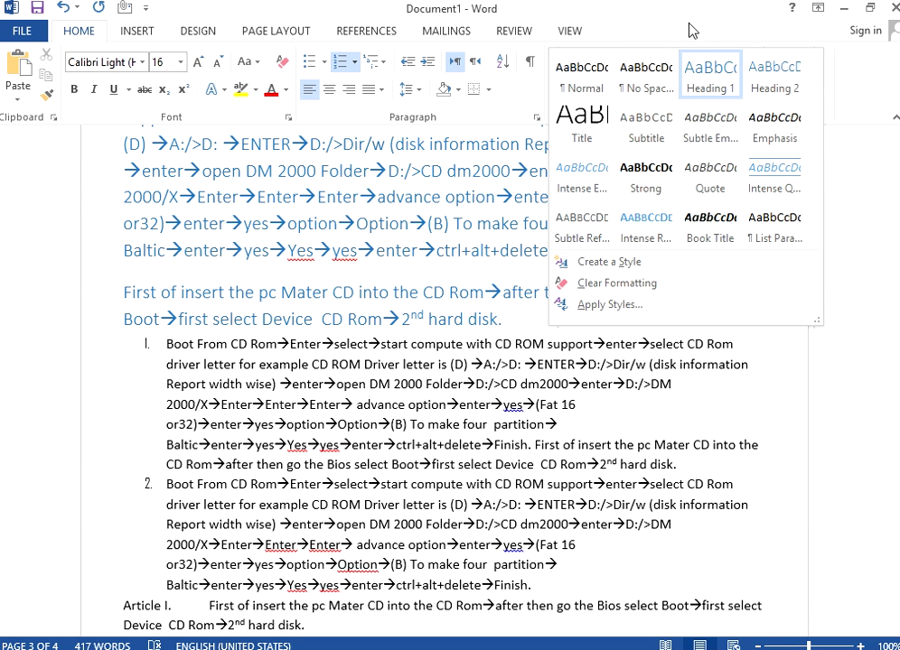
left_click(579, 170)
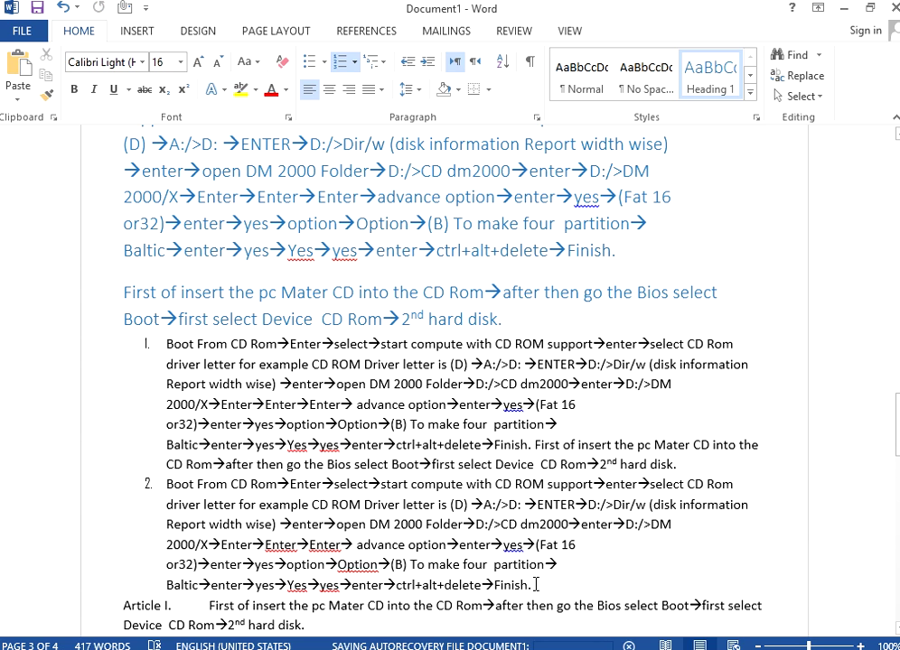
left_click_drag(533, 584, 168, 555)
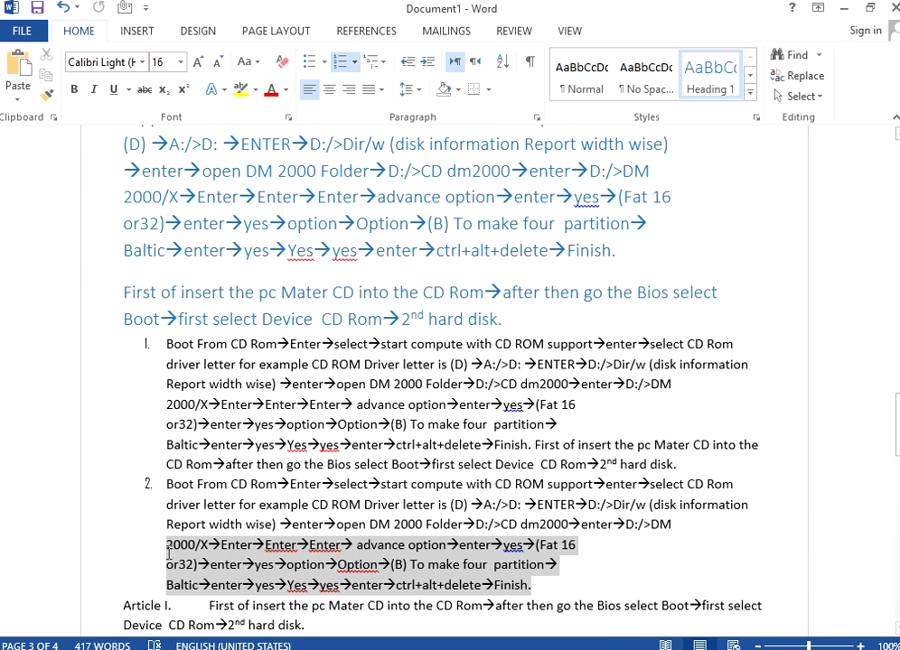
left_click(184, 403)
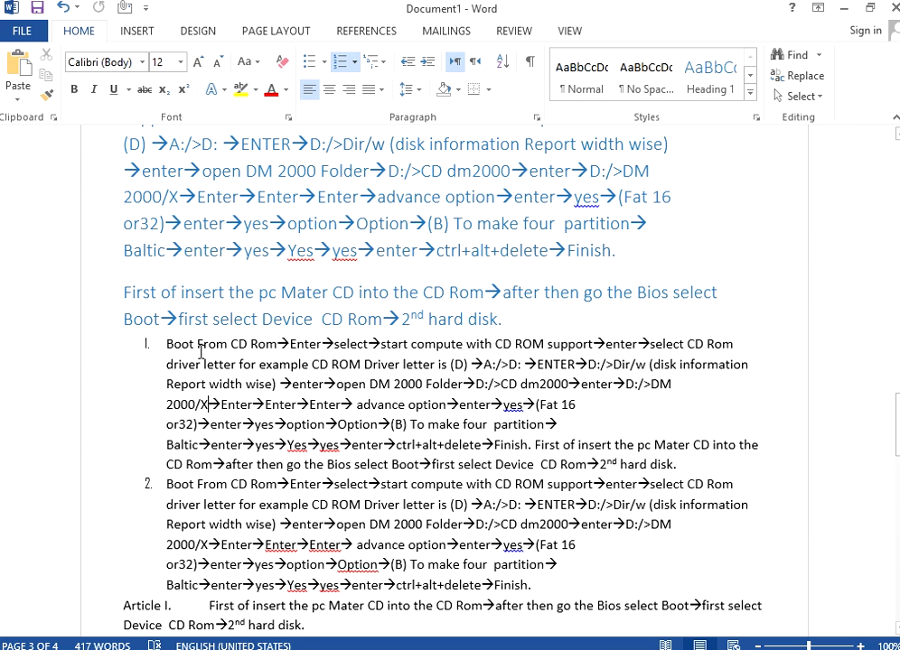
Step: Apply the Heading 1 style to "Boot From CD Rom" in the first numbered item, and switch it to the Title style
left_click_drag(280, 342, 160, 345)
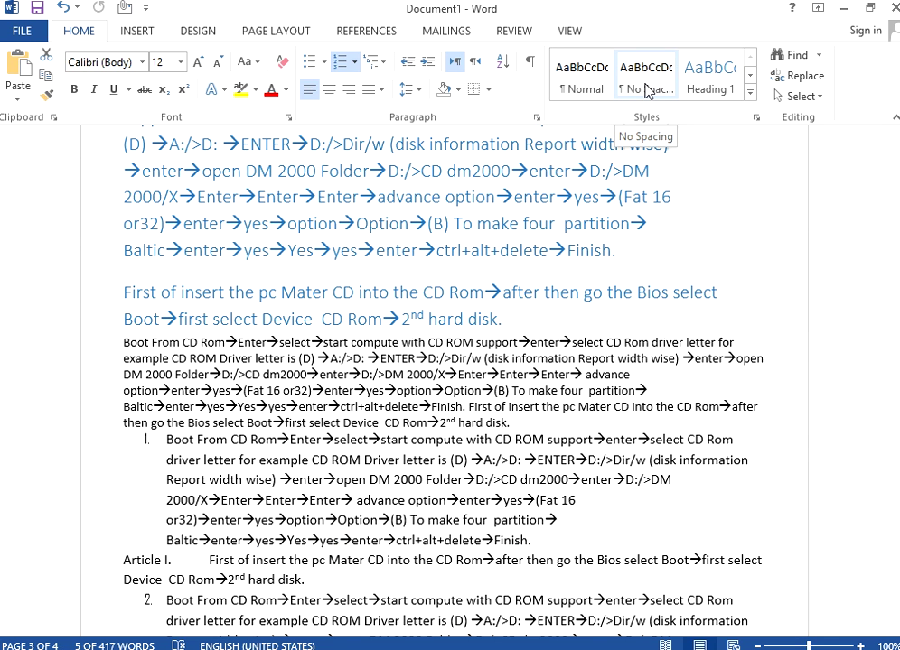
left_click(709, 90)
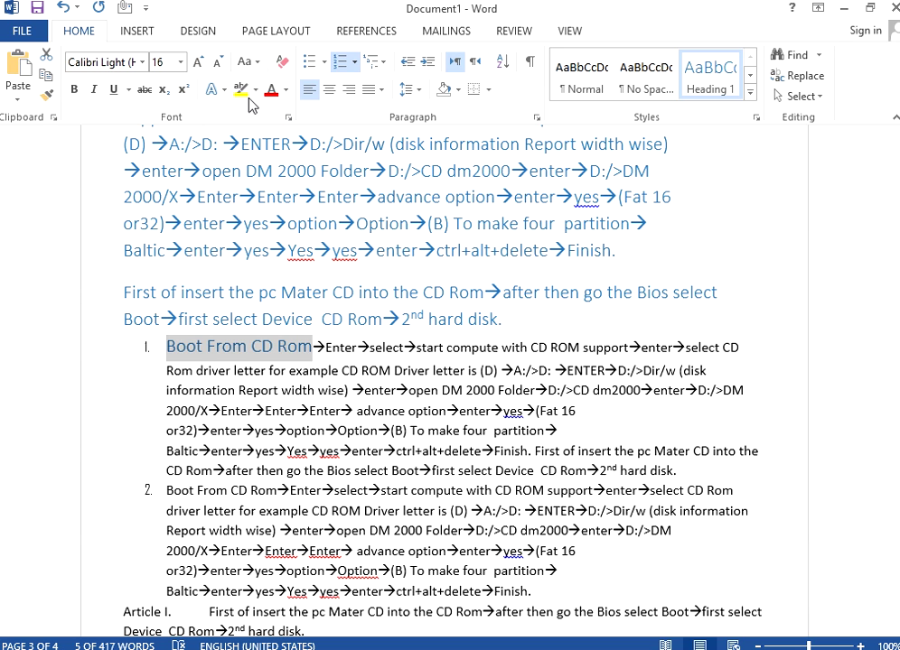
left_click(215, 91)
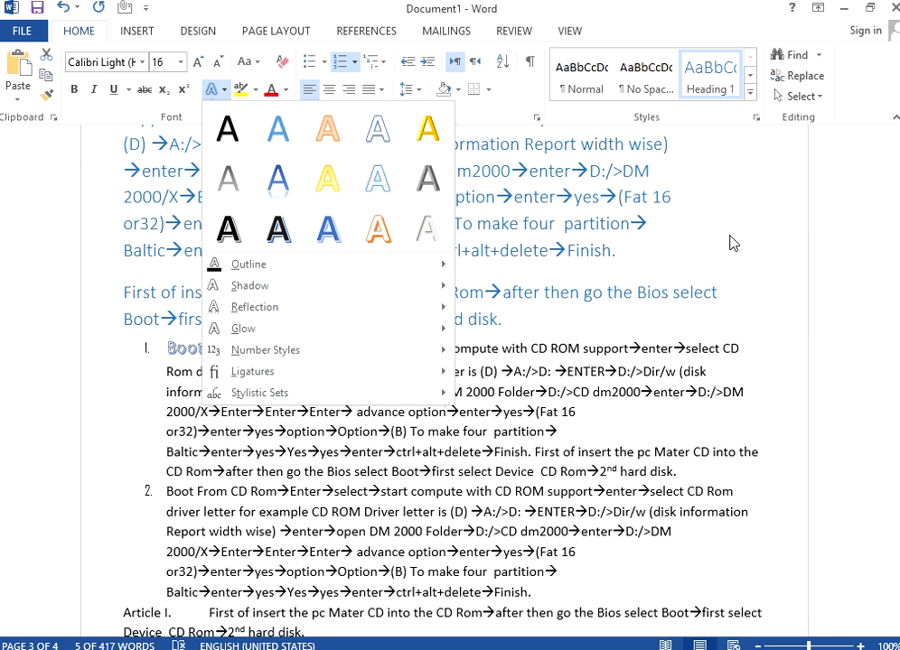
left_click(730, 236)
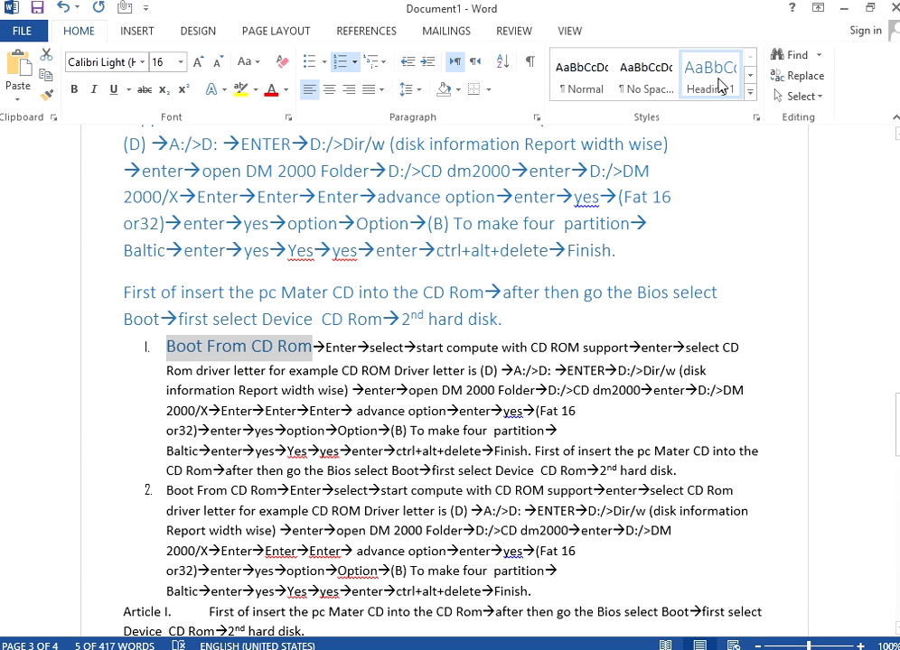
left_click(749, 94)
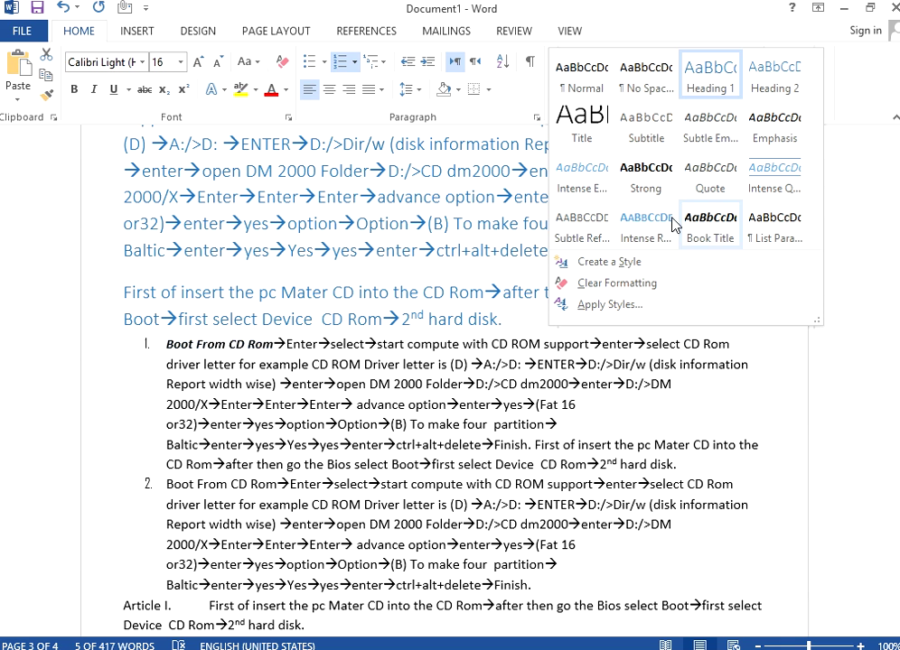
left_click(602, 119)
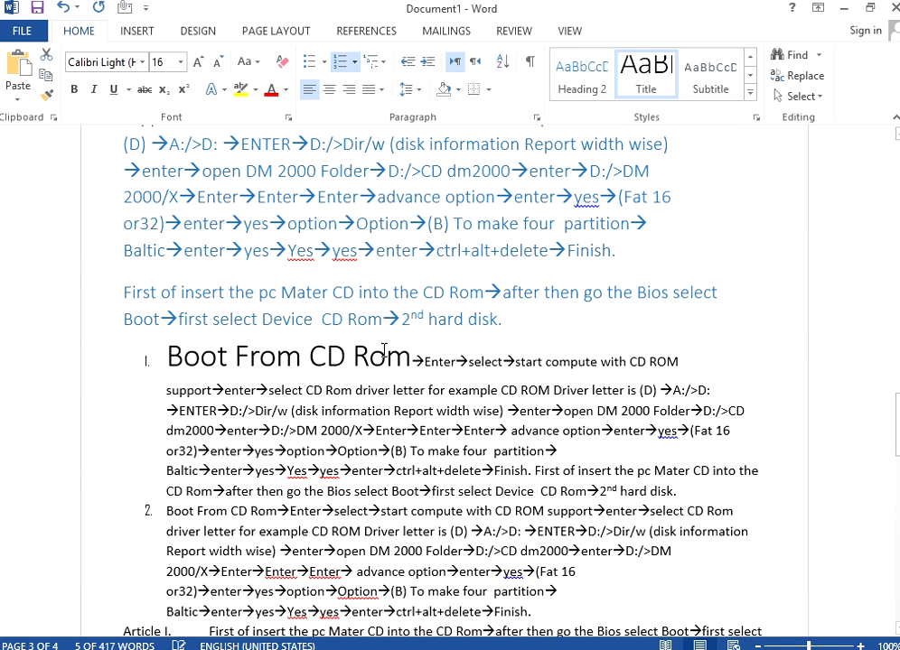
Step: Start a new style named shah from "Boot From CD Rom" in the first numbered item and open its full formatting options
left_click_drag(126, 362, 412, 363)
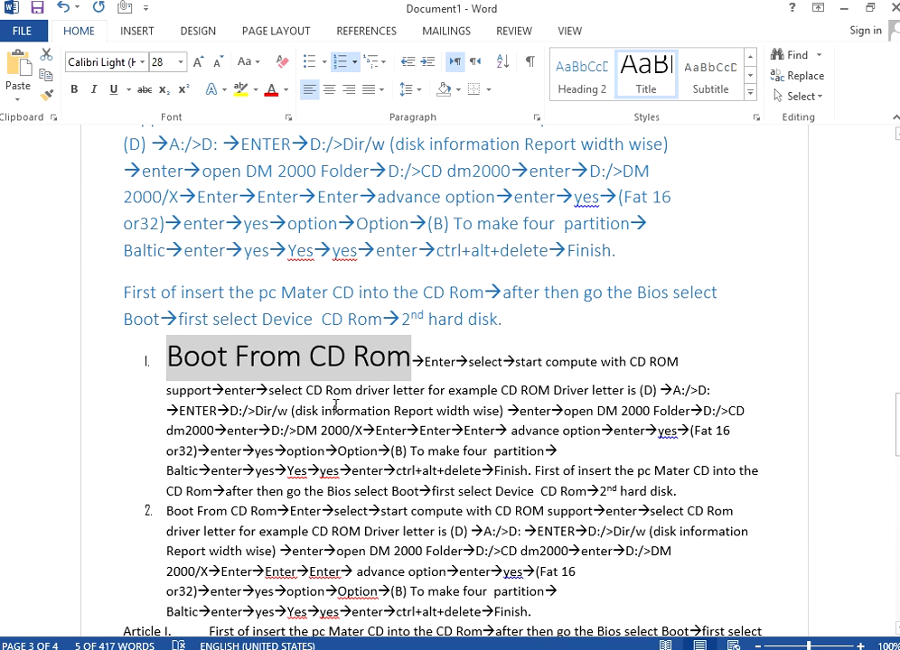
left_click(749, 92)
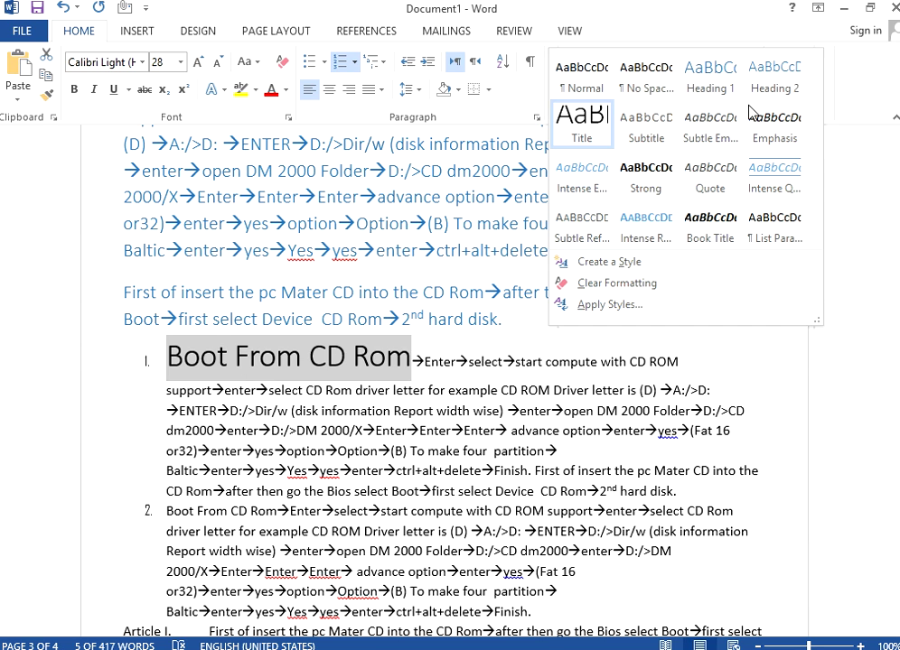
left_click(701, 263)
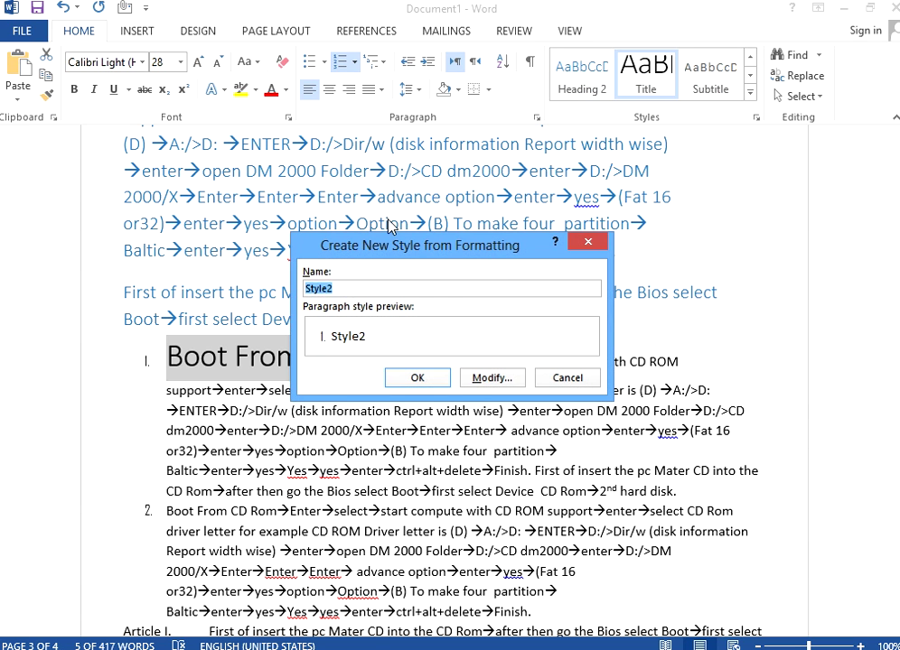
left_click_drag(420, 248, 657, 149)
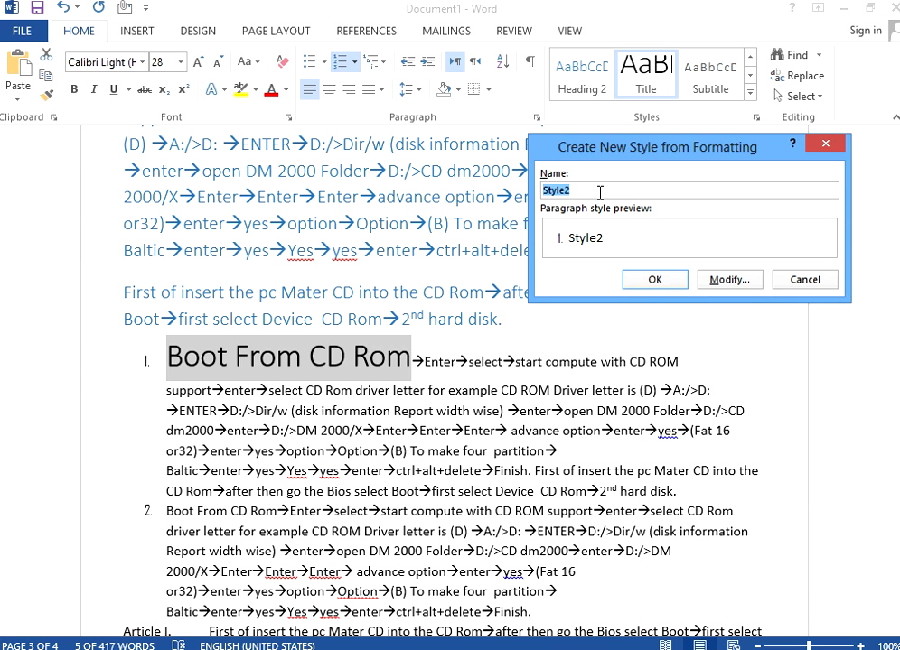
type("shah")
left_click(727, 281)
left_click_drag(691, 144, 598, 129)
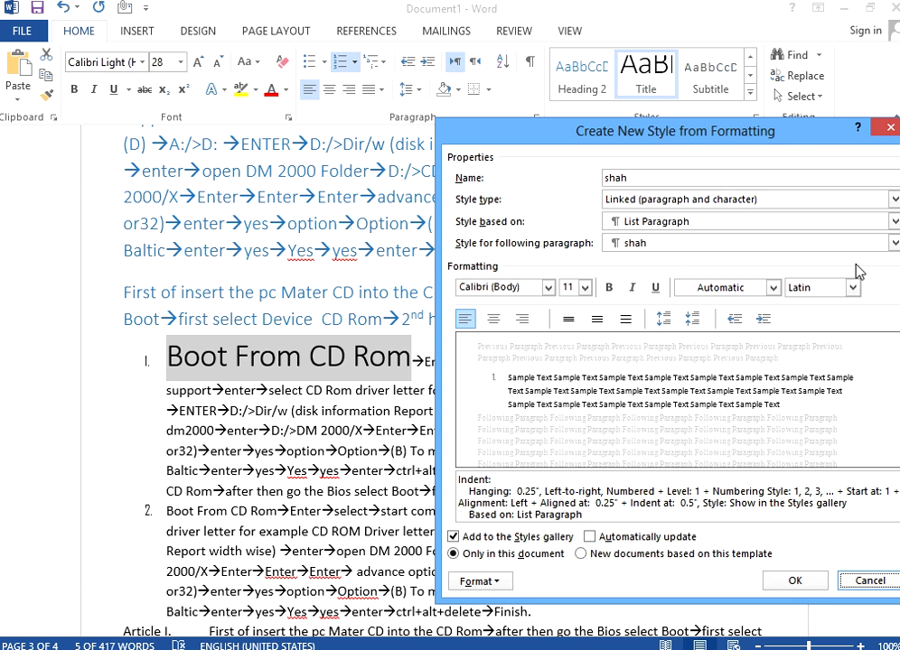
Step: Set the font of the new shah style to Blackadder ITC
left_click(547, 287)
scroll(616, 418, "down", 3)
scroll(616, 417, "down", 3)
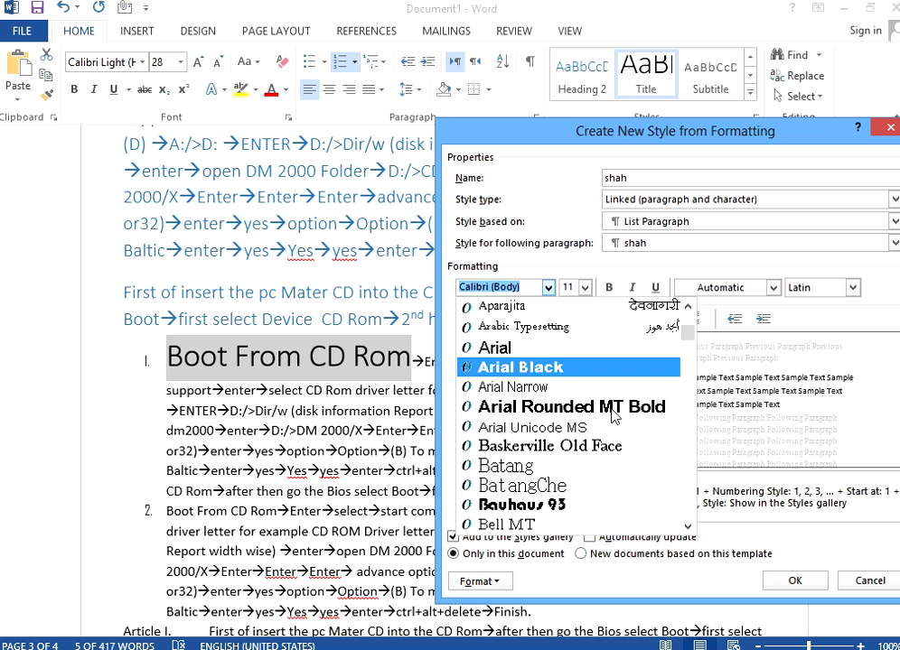
scroll(578, 431, "down", 2)
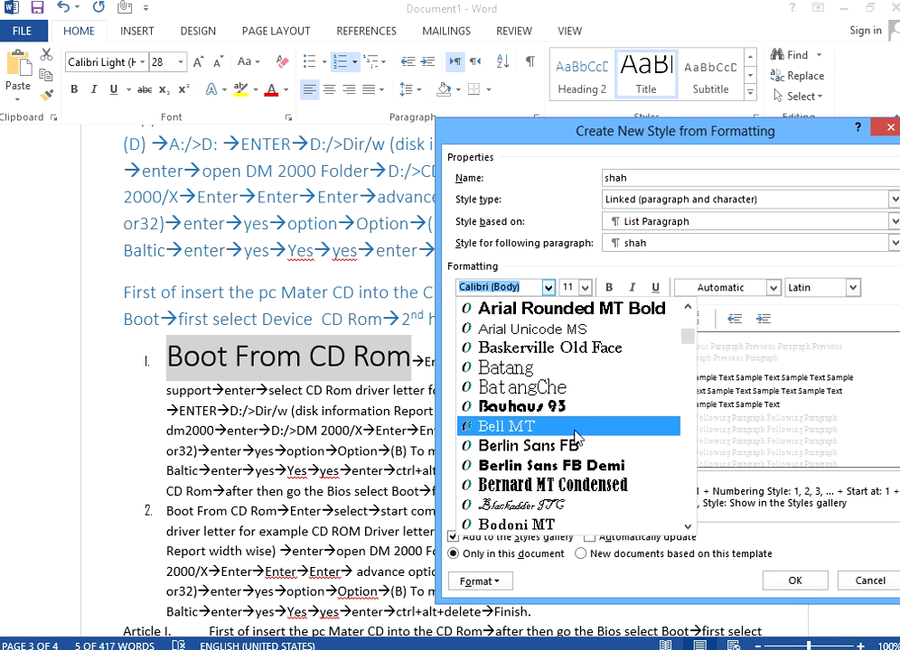
left_click(589, 504)
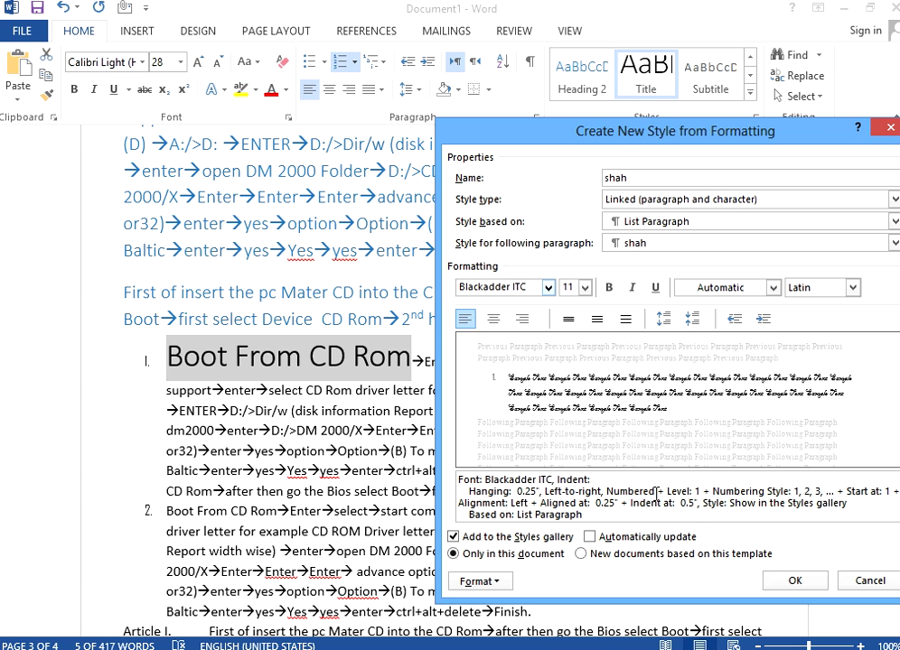
Step: Format the shah style as 24 pt, bold and italic, with the blue Accent 1 font colour
left_click(584, 287)
left_click(569, 421)
left_click(609, 290)
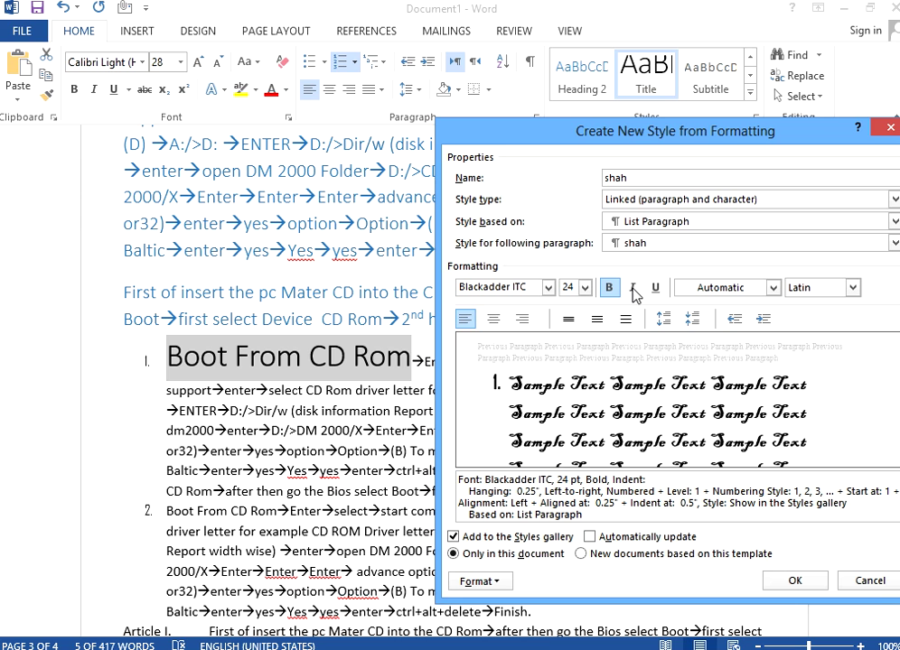
left_click(632, 289)
left_click(771, 289)
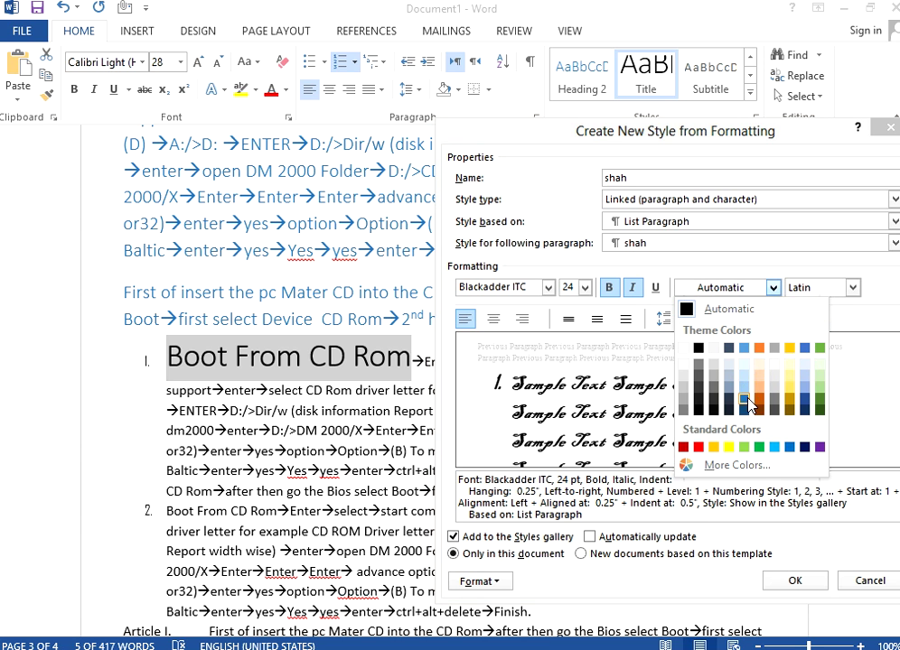
left_click(743, 348)
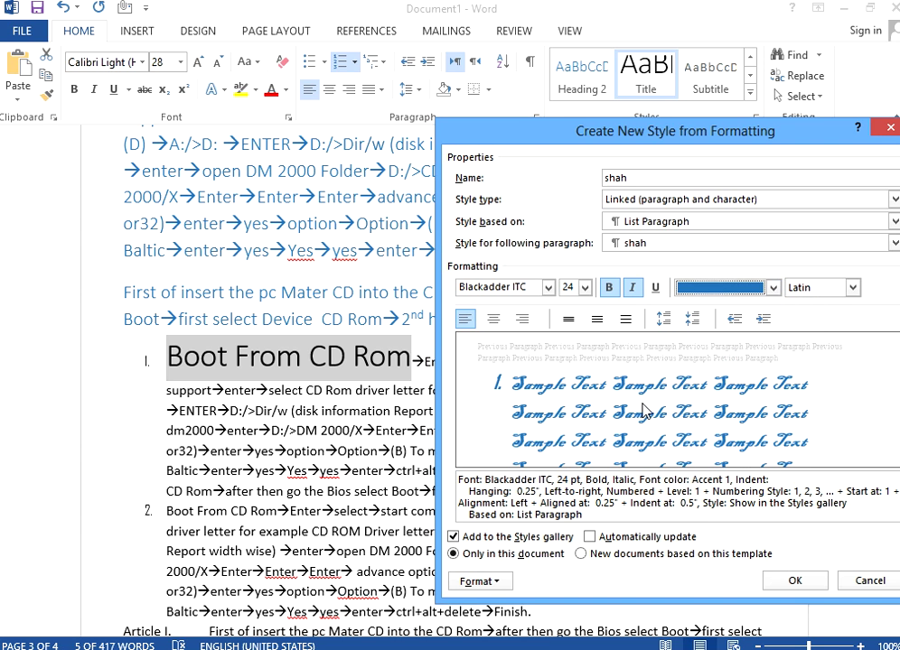
Step: Keep the Latin script option, try centred and right alignment for the shah style, and return it to left alignment
left_click(852, 287)
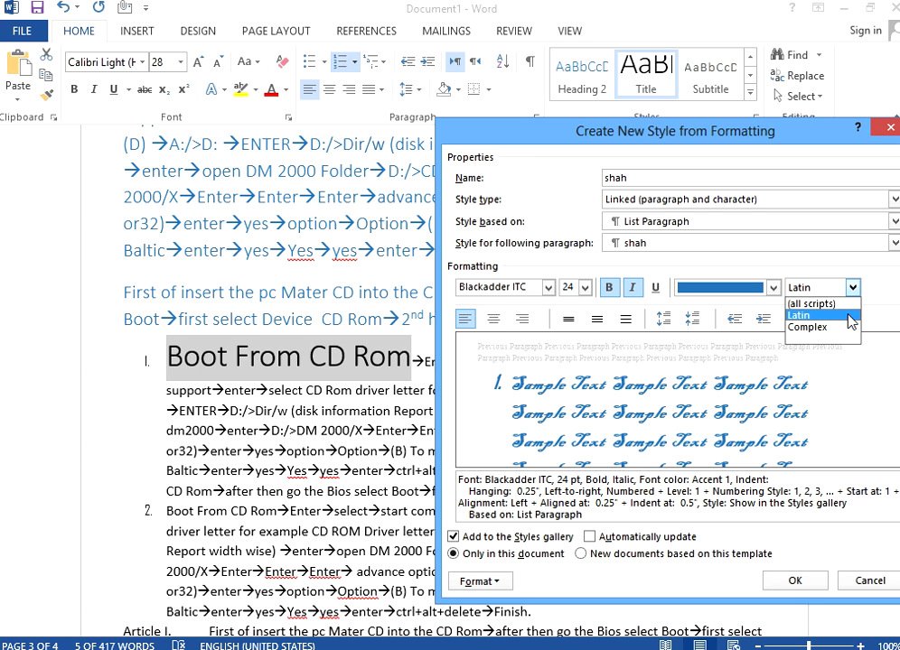
left_click(847, 316)
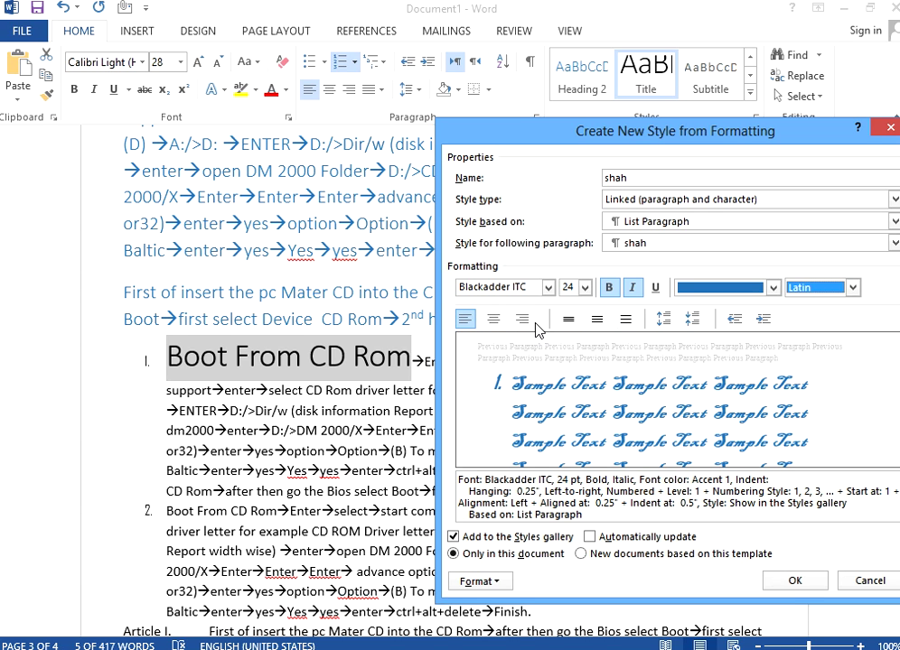
left_click(493, 320)
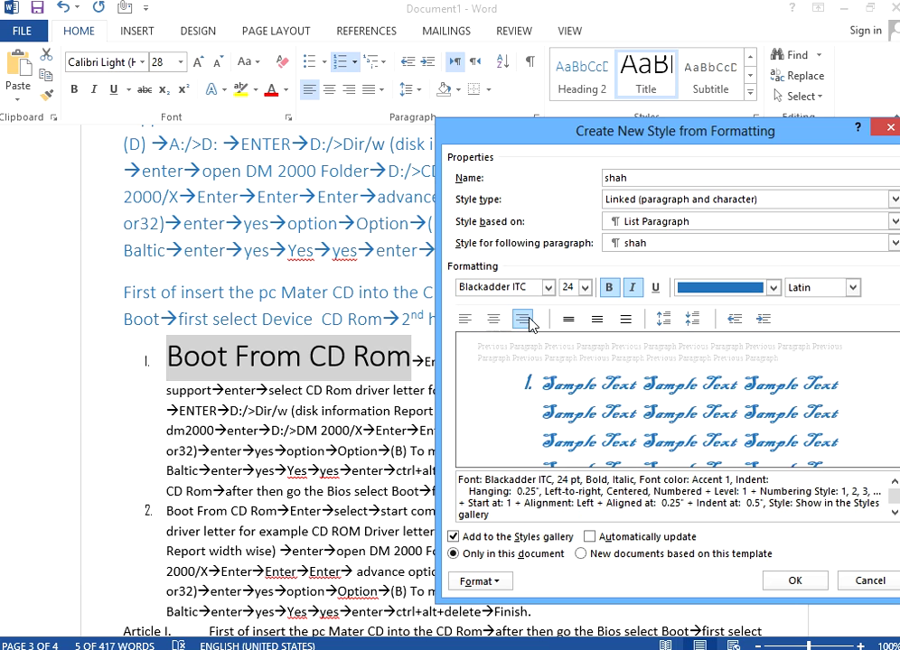
left_click(523, 320)
left_click(464, 320)
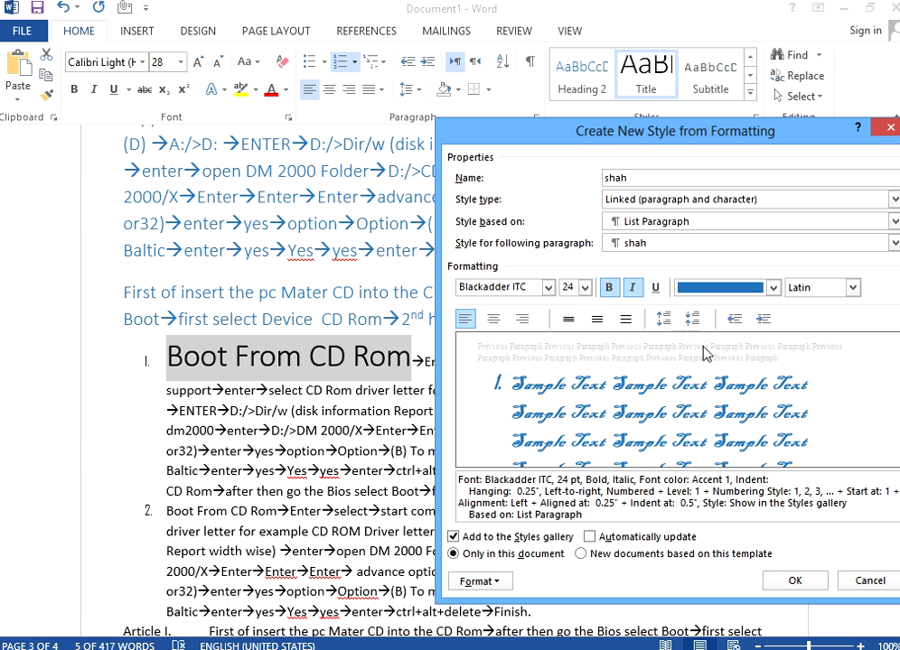
Step: Save the shah style and check its entry among the document's styles
left_click(794, 583)
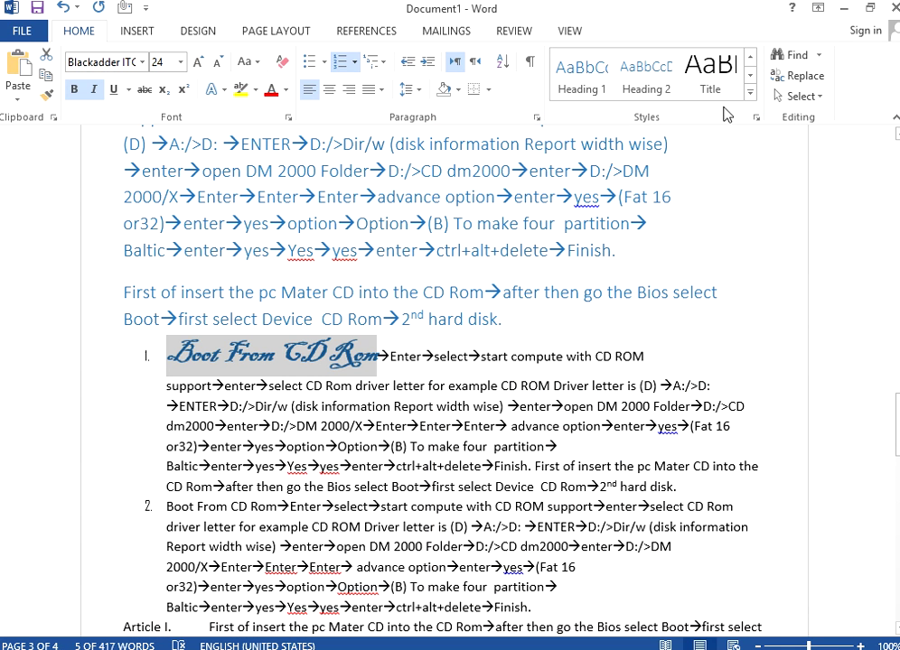
left_click(750, 92)
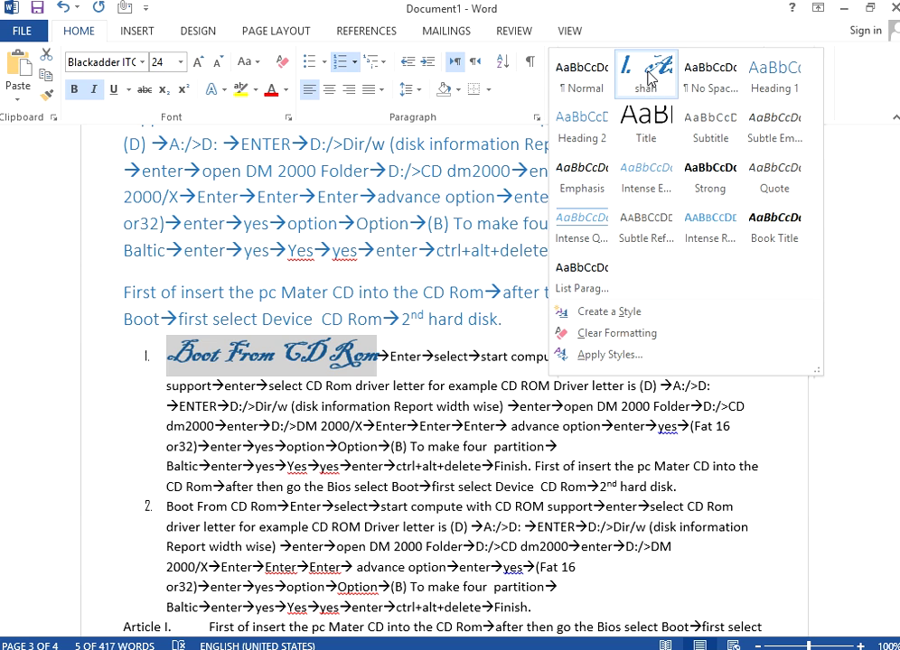
left_click(342, 386)
Step: Apply the shah style to the "Article I." paragraph below the second numbered item
scroll(271, 407, "down", 3)
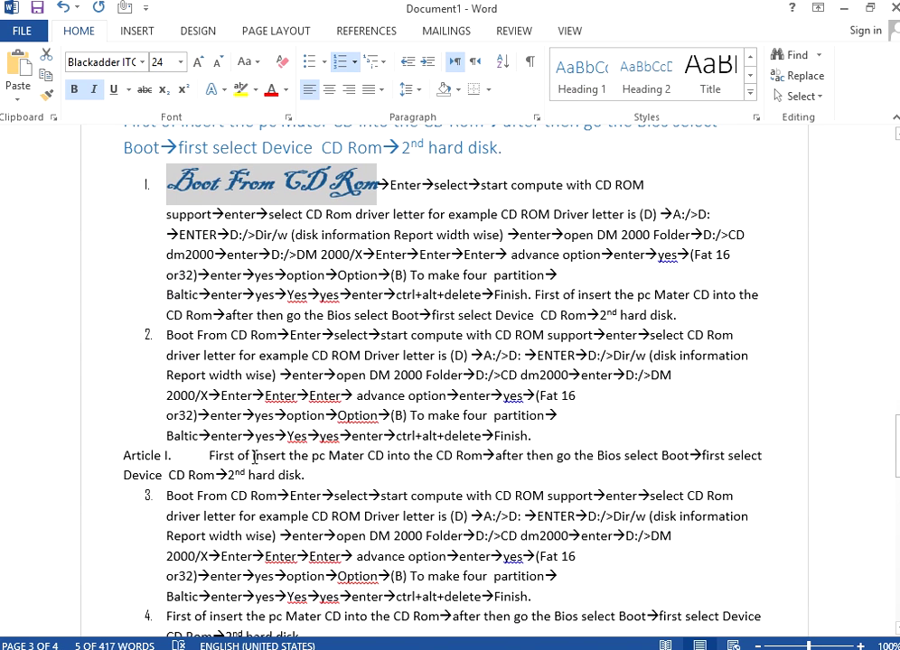
left_click(166, 456)
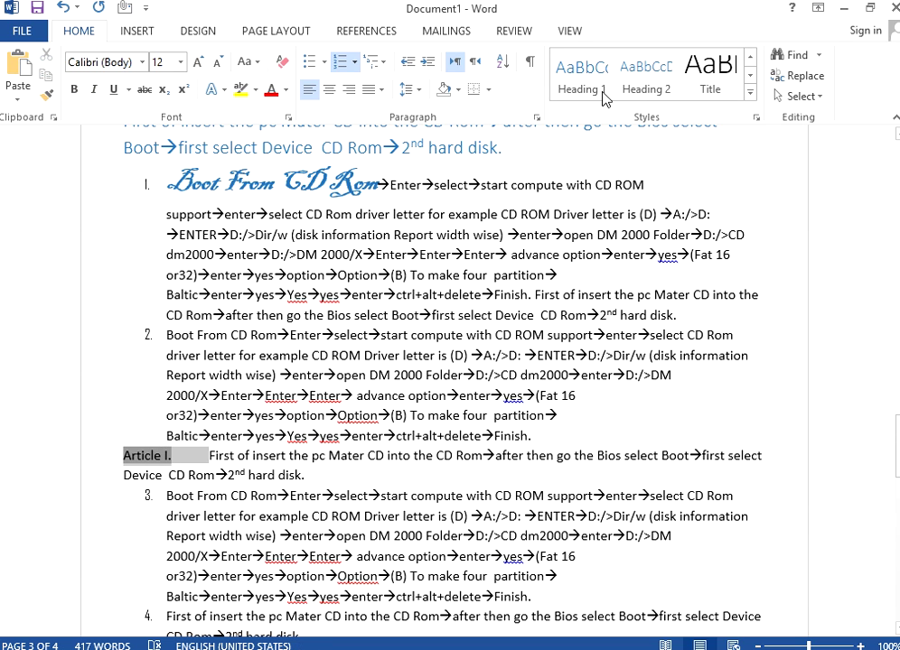
left_click(749, 92)
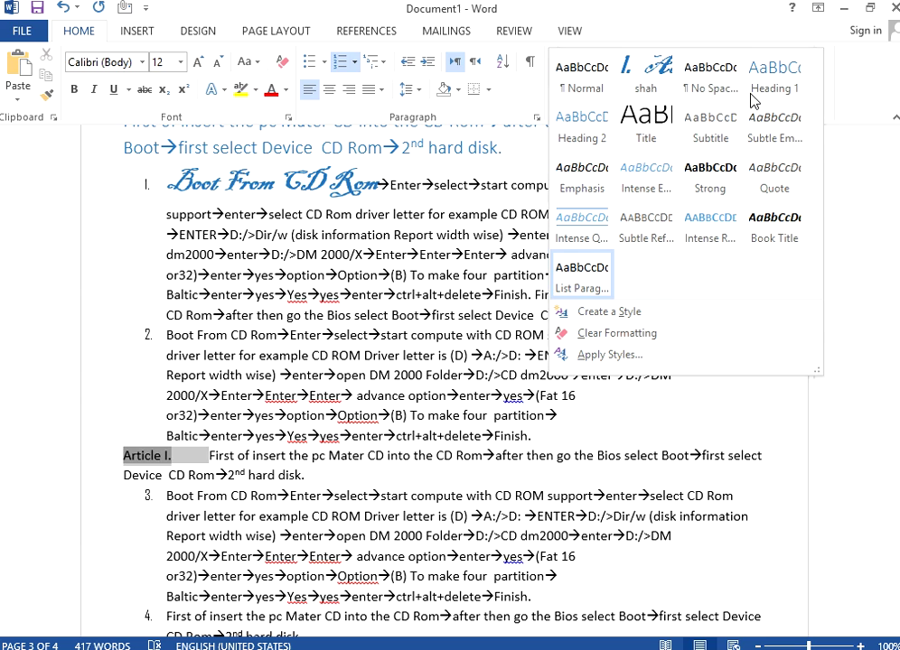
left_click(647, 84)
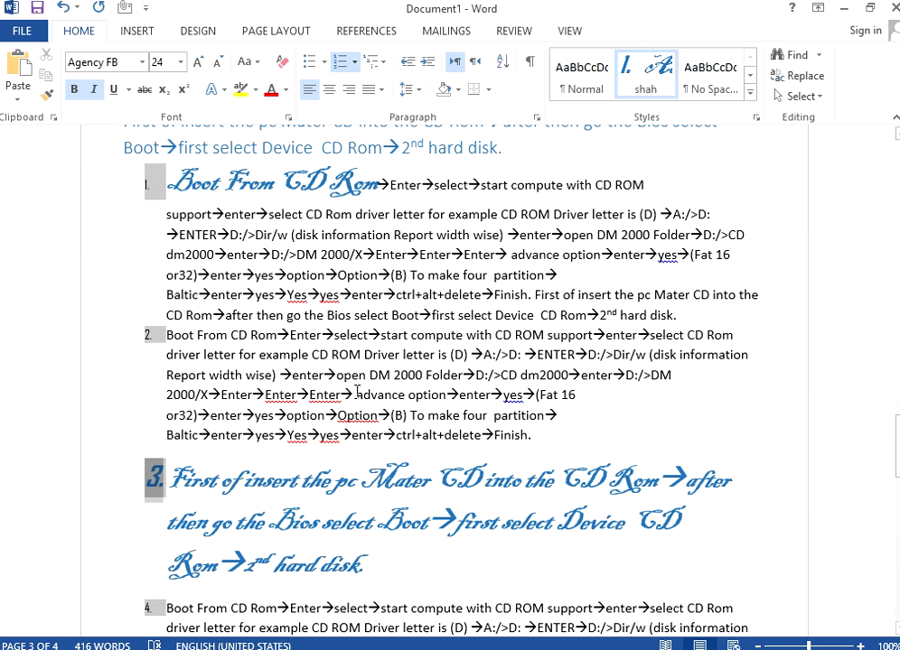
Step: Clear all formatting from the shah-styled third numbered paragraph beginning "First of insert the pc Mater CD"
scroll(179, 170, "up", 2)
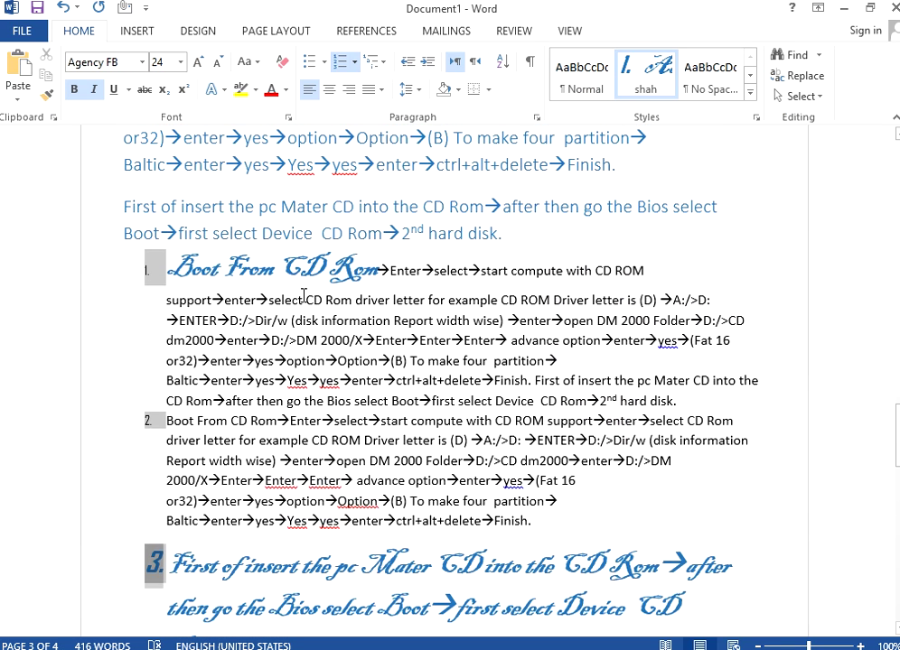
scroll(301, 241, "down", 4)
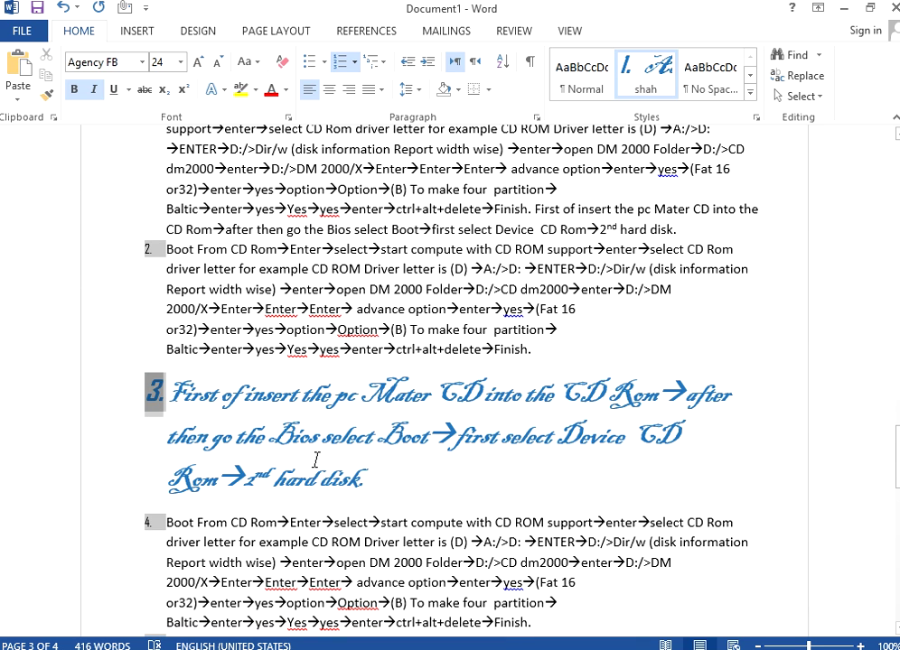
left_click(749, 94)
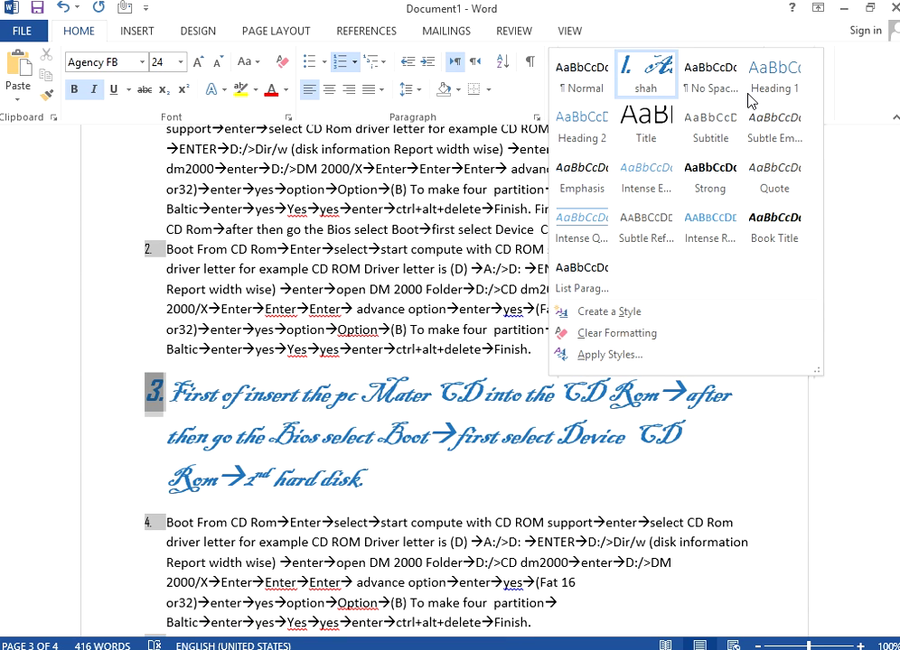
left_click(591, 500)
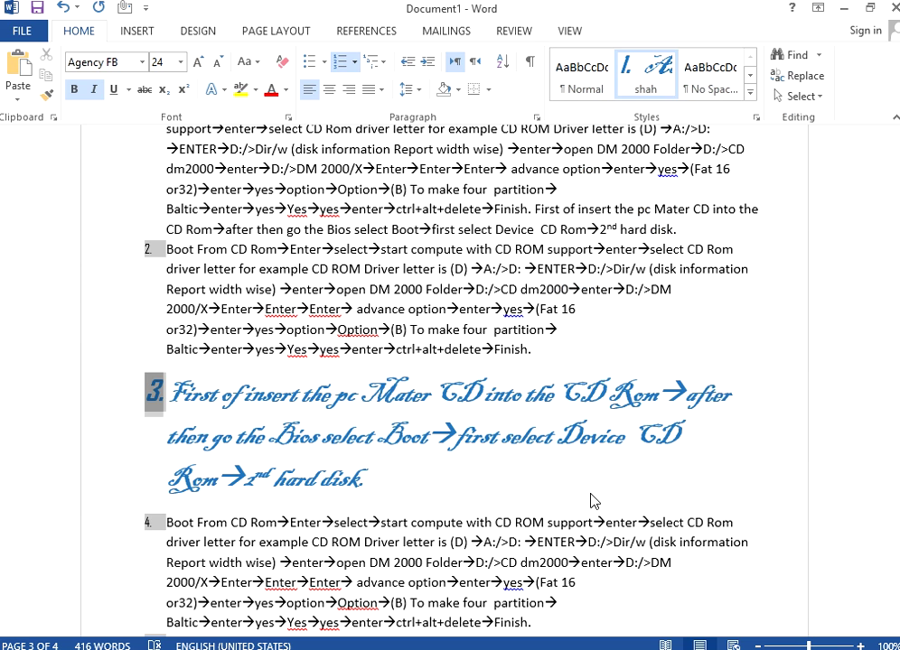
left_click(752, 94)
left_click(607, 335)
scroll(404, 303, "up", 2)
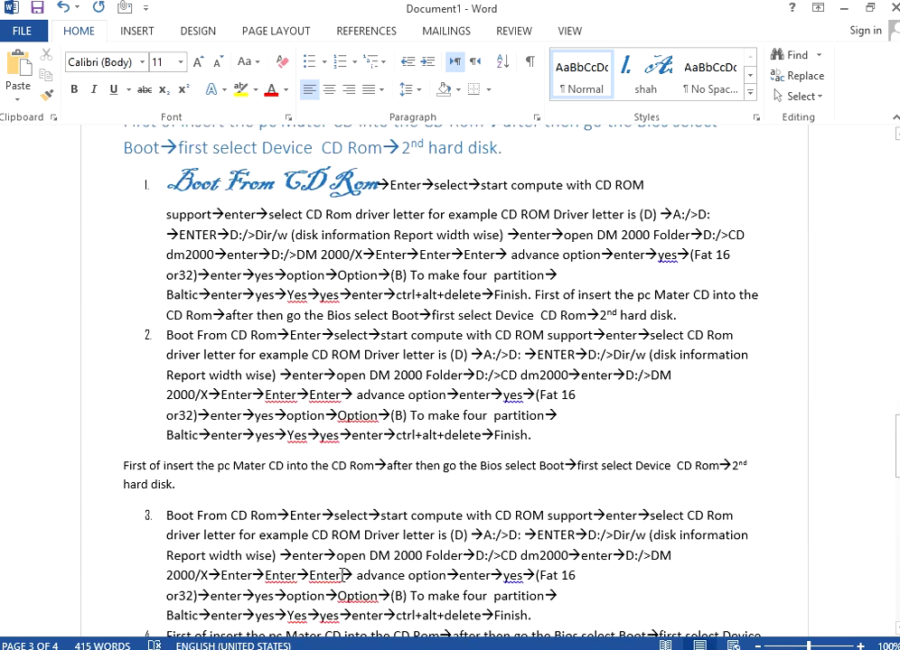
scroll(199, 456, "down", 1)
scroll(273, 418, "down", 1)
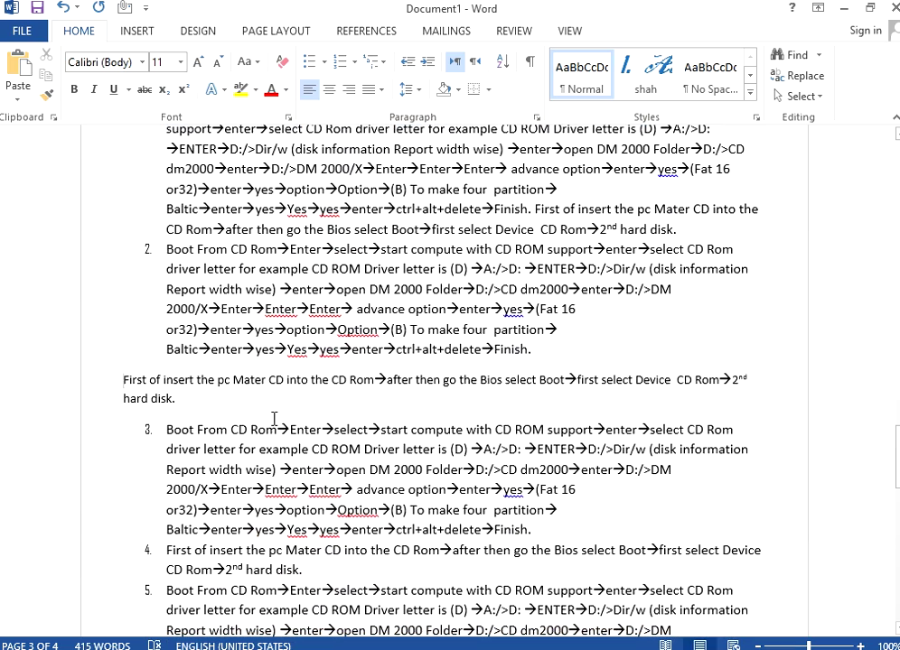
Step: Clear all formatting from the first numbered paragraph, including its decorative opening words "Boot From CD Rom"
scroll(227, 380, "up", 2)
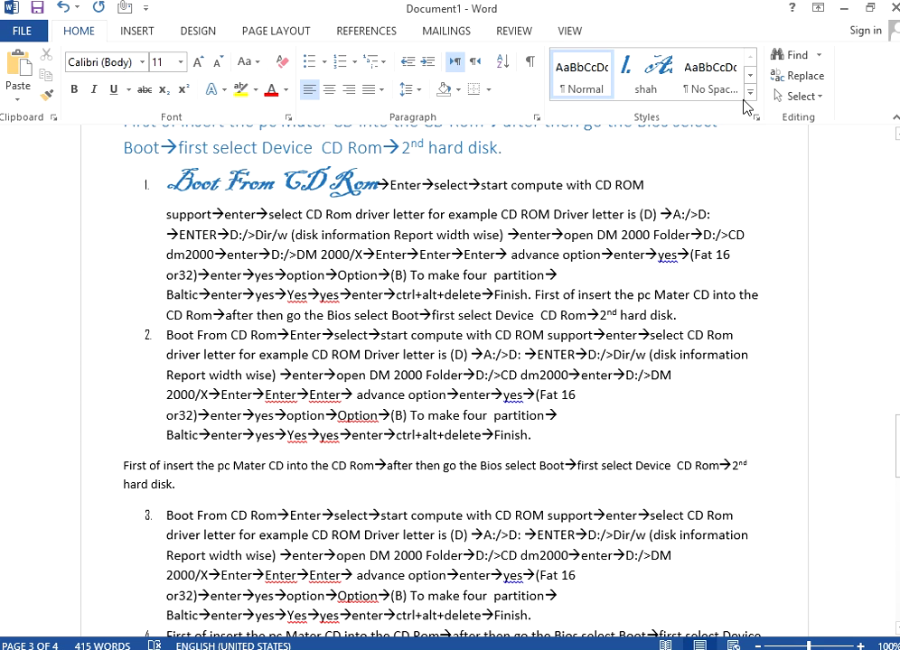
left_click(256, 185)
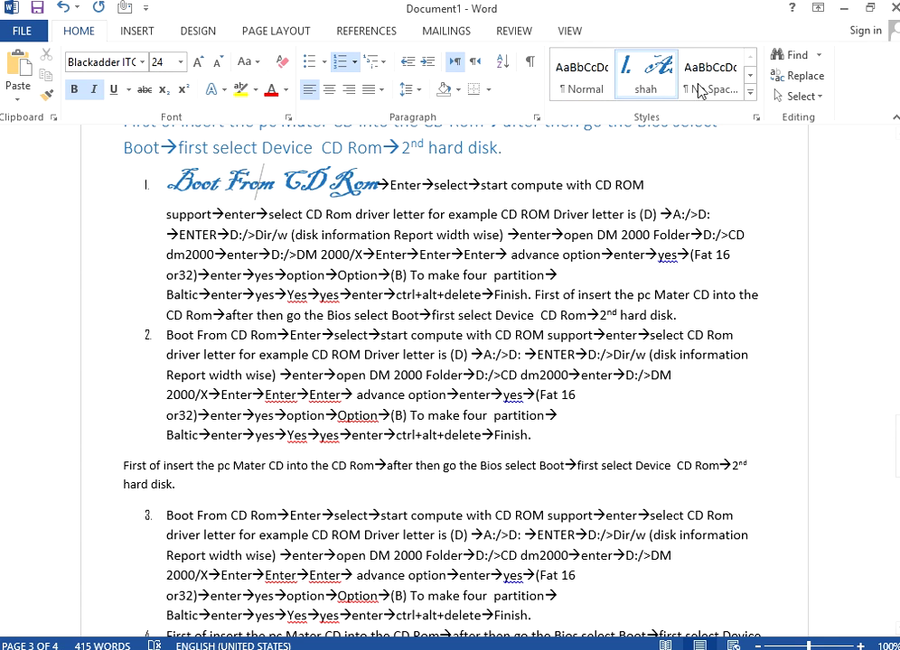
left_click(749, 93)
left_click(648, 338)
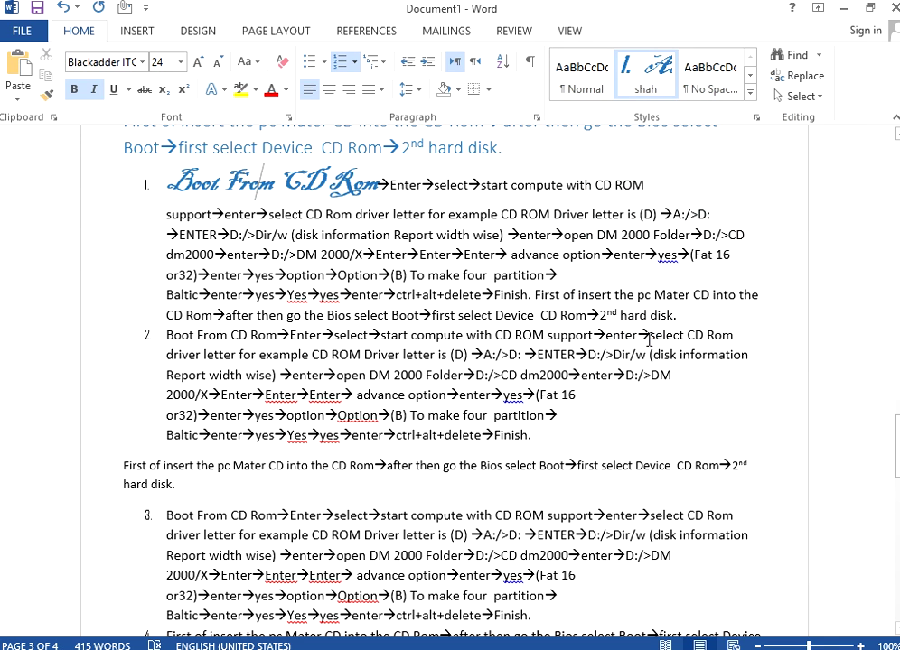
key("ctrl+z")
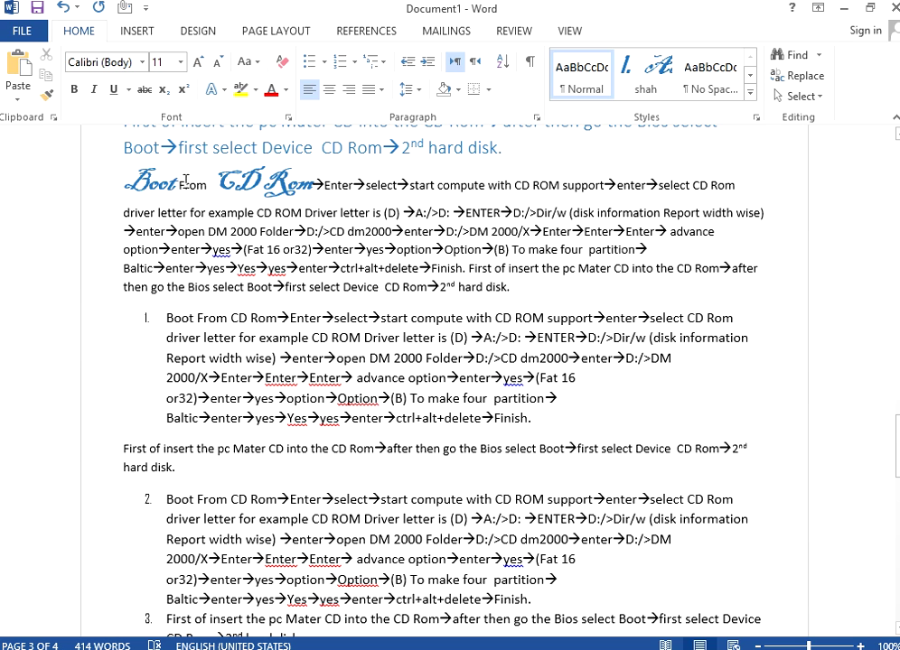
left_click_drag(319, 181, 125, 181)
left_click(750, 93)
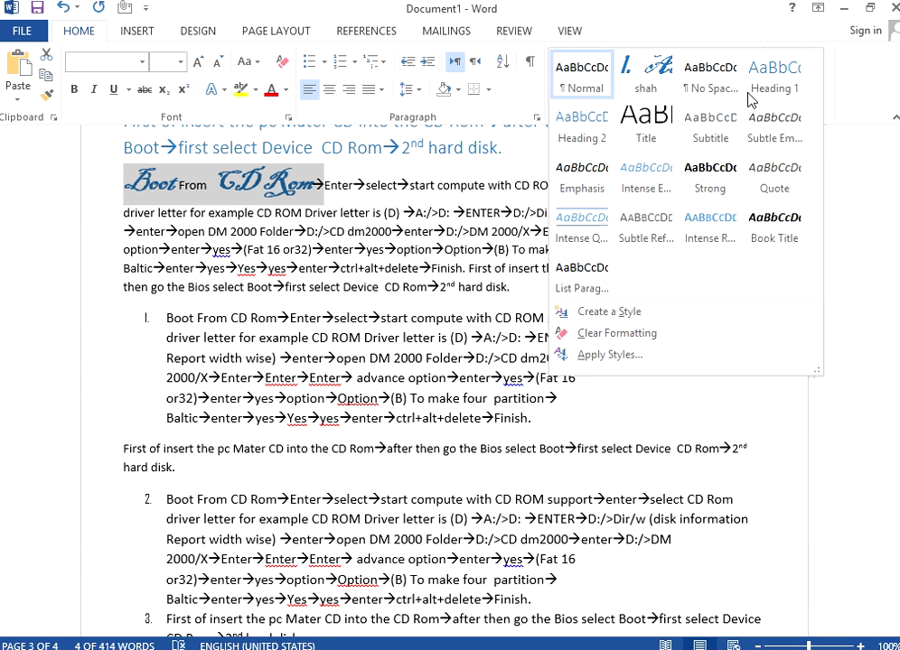
left_click(693, 334)
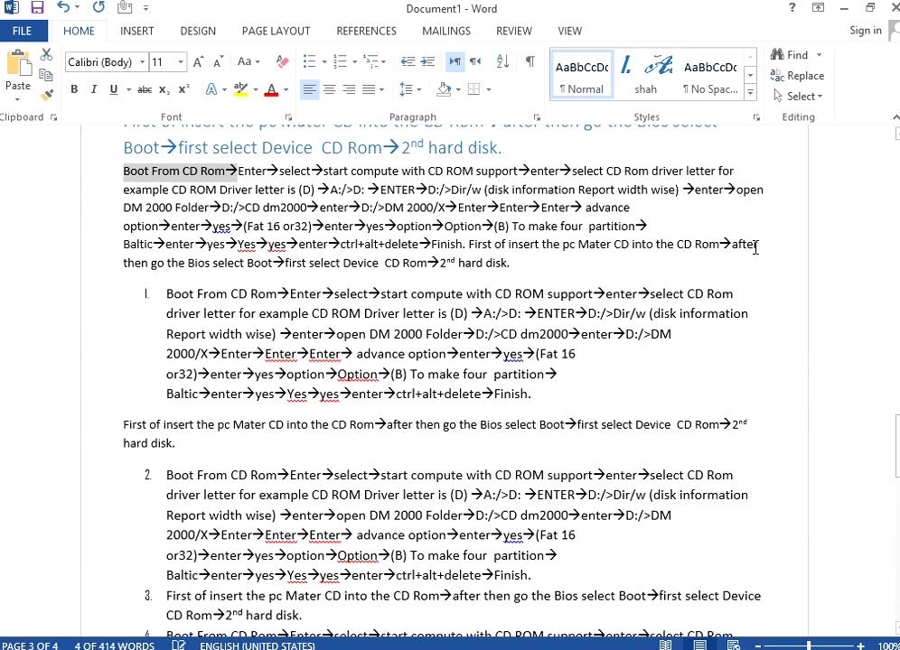
Step: Select "Boot From CD Rom" in the first numbered item and open its List Paragraph style for modification through Apply Styles
left_click(750, 93)
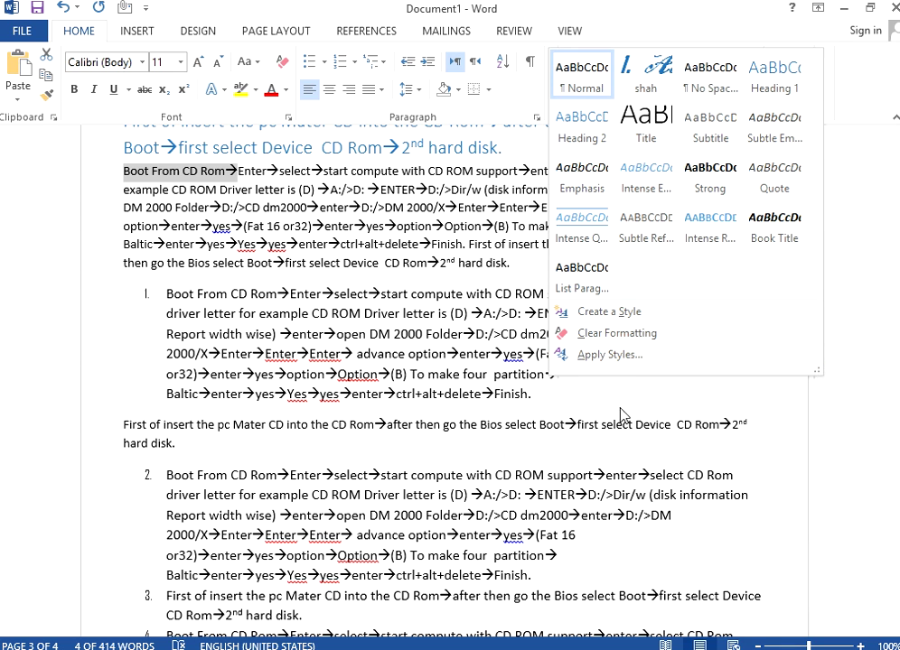
left_click(602, 417)
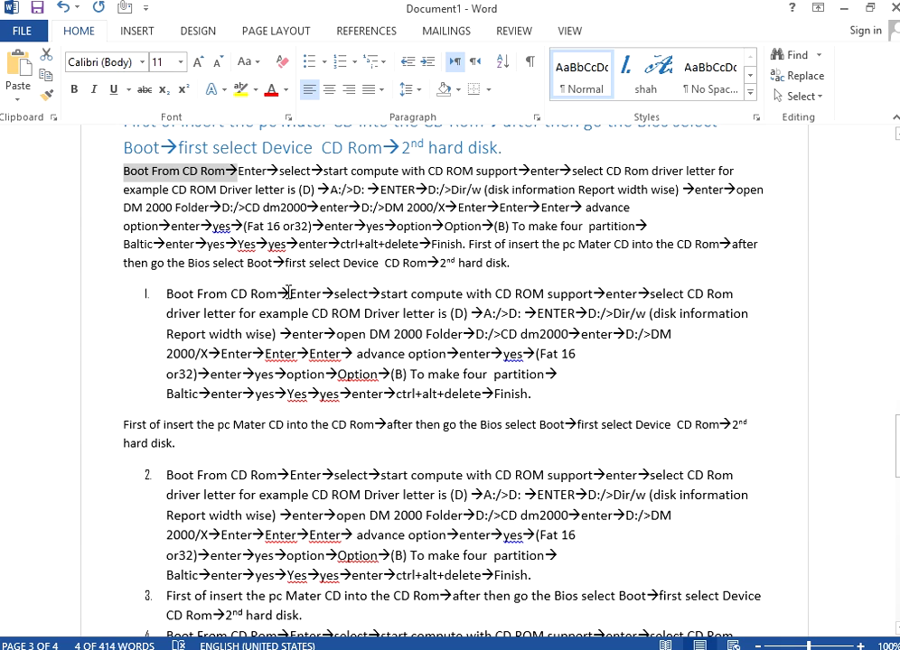
left_click_drag(287, 293, 141, 295)
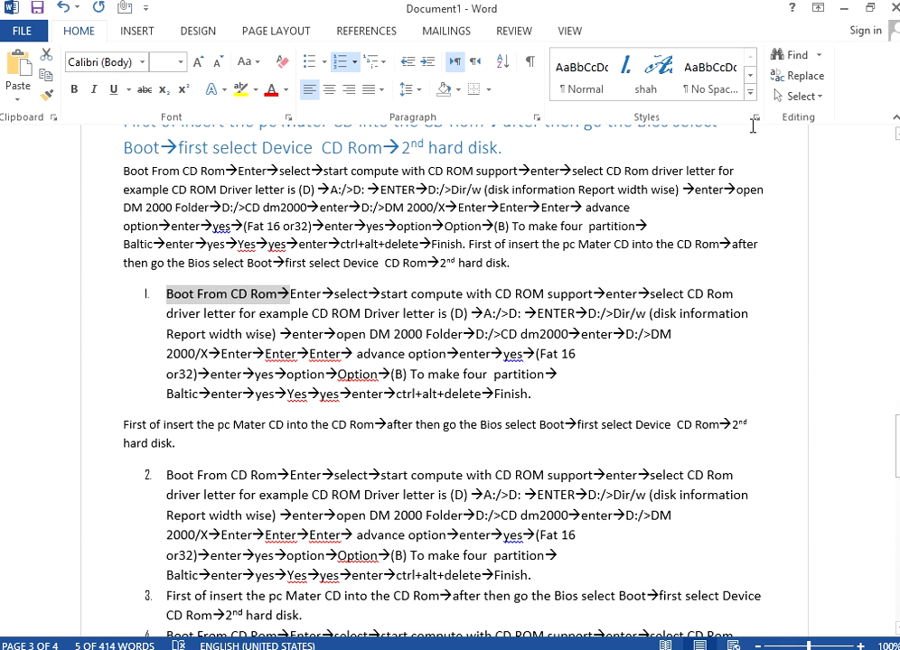
left_click(750, 92)
left_click(720, 352)
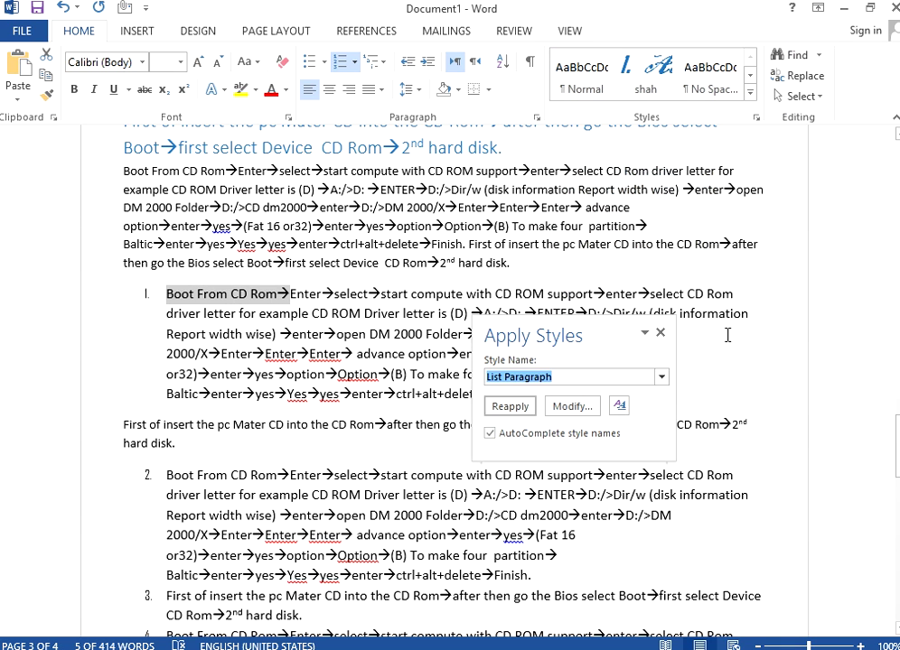
left_click(572, 406)
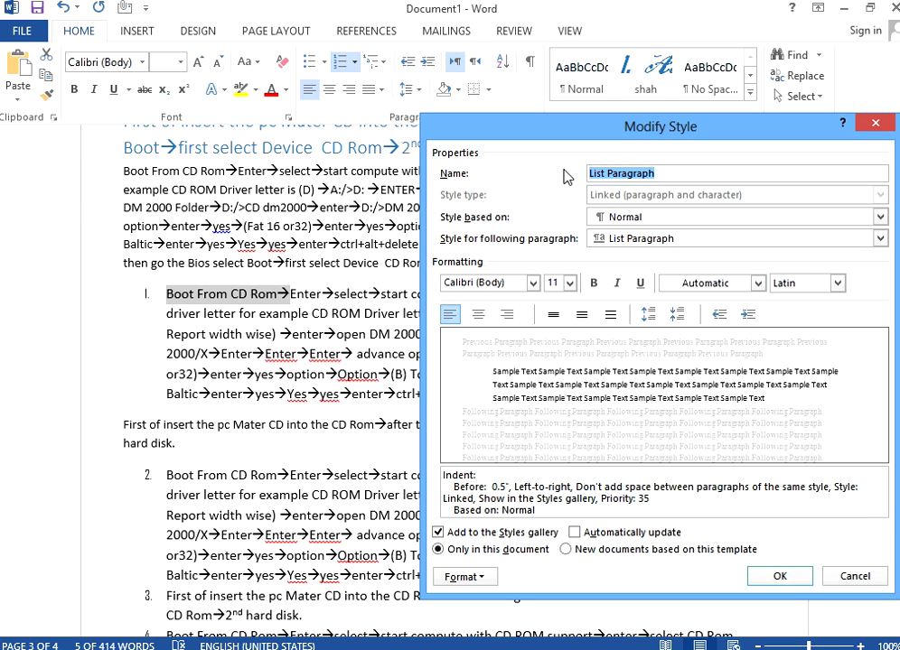
Step: Format the List Paragraph style as 24 pt Simplified Arabic with a red font colour
left_click(570, 283)
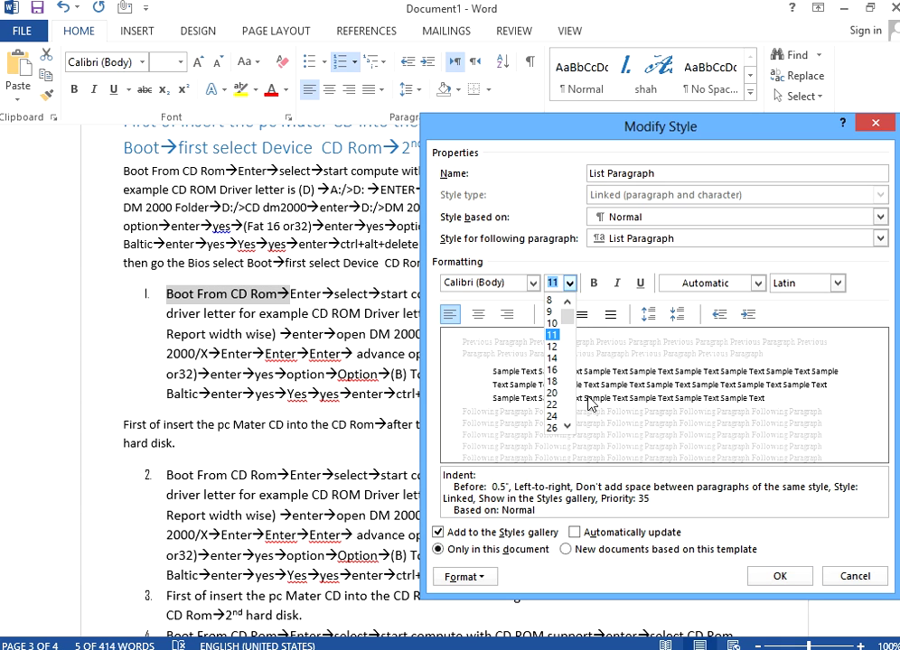
left_click(556, 414)
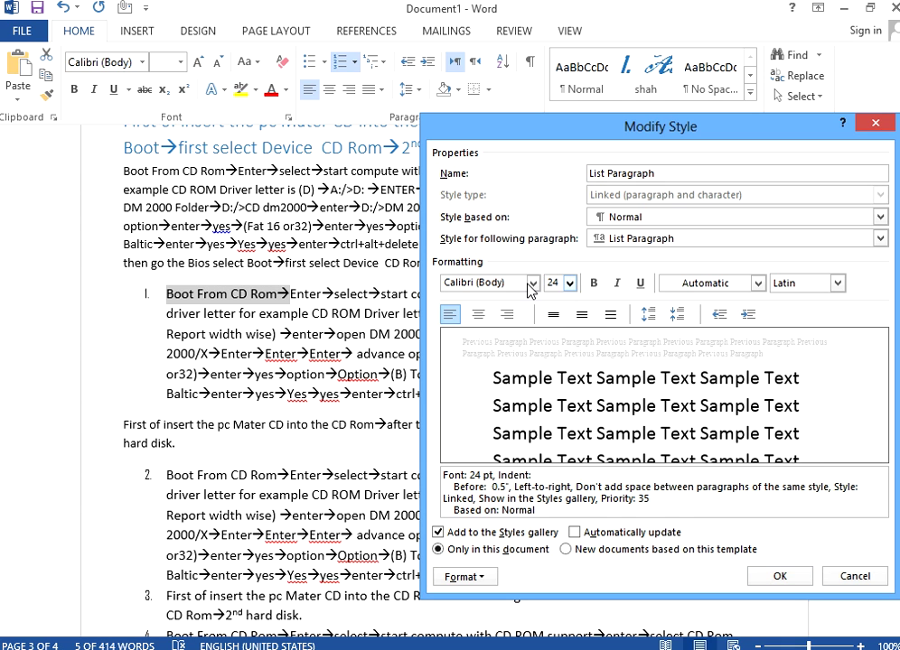
left_click(533, 283)
left_click(558, 421)
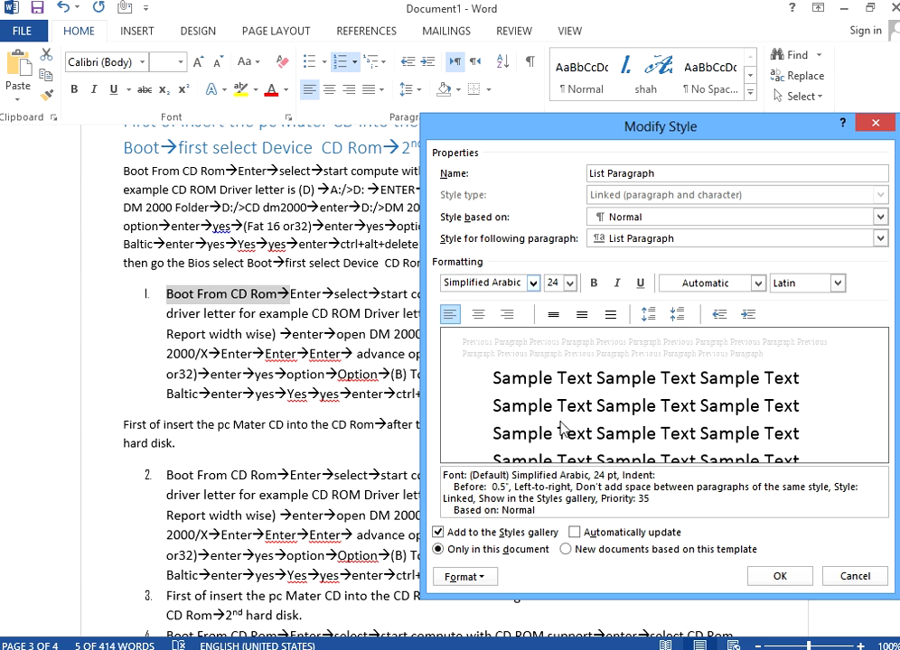
left_click(758, 282)
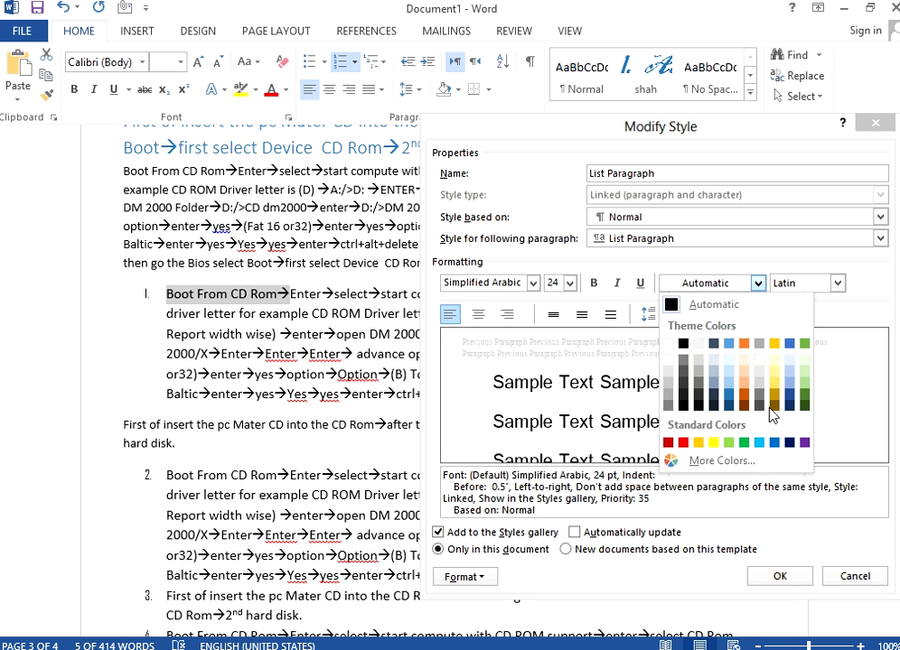
left_click(669, 443)
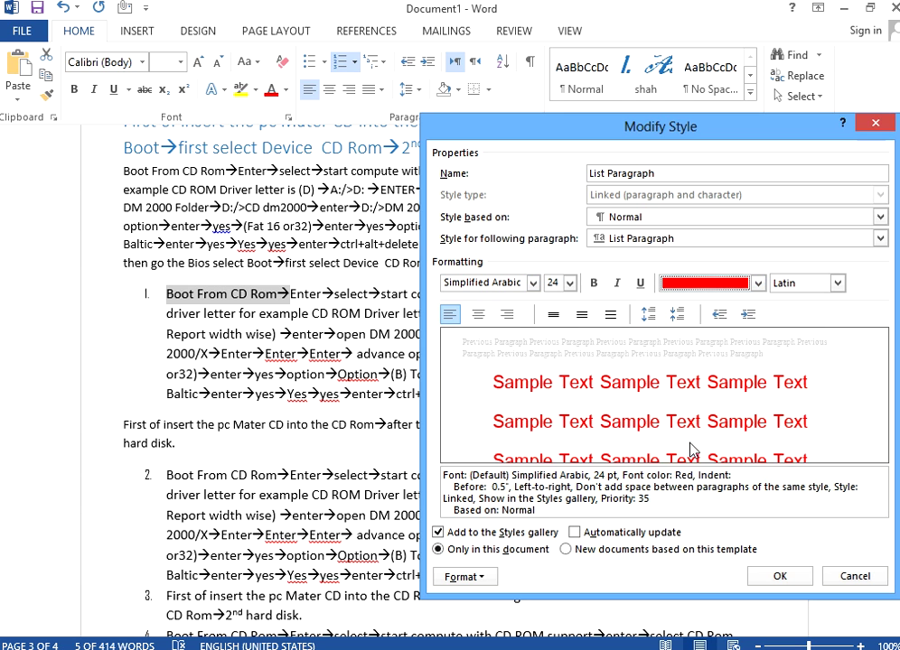
Step: Keep the Latin script option for the List Paragraph style at first and switch it to Complex
left_click(835, 284)
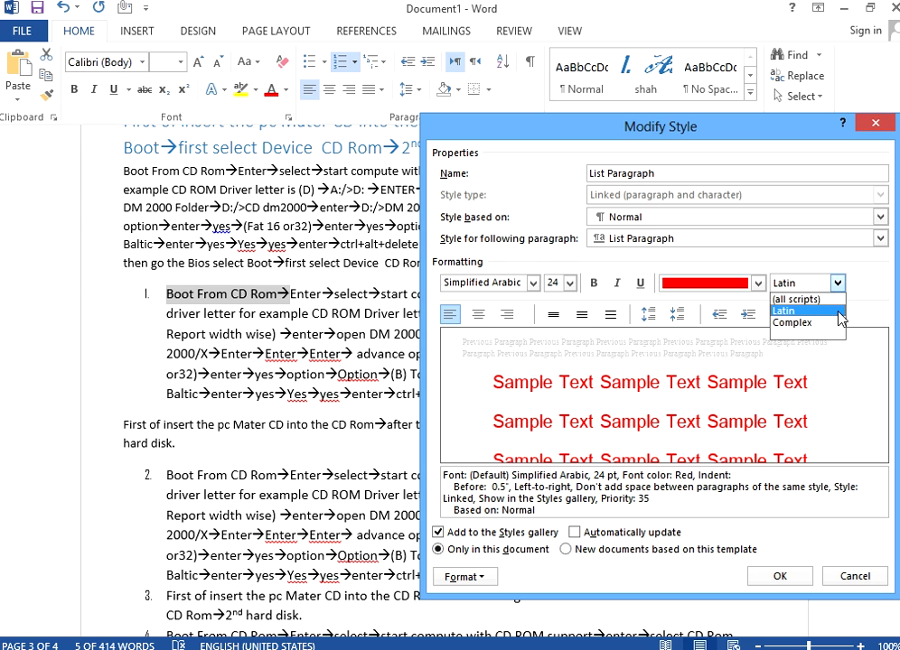
left_click(839, 313)
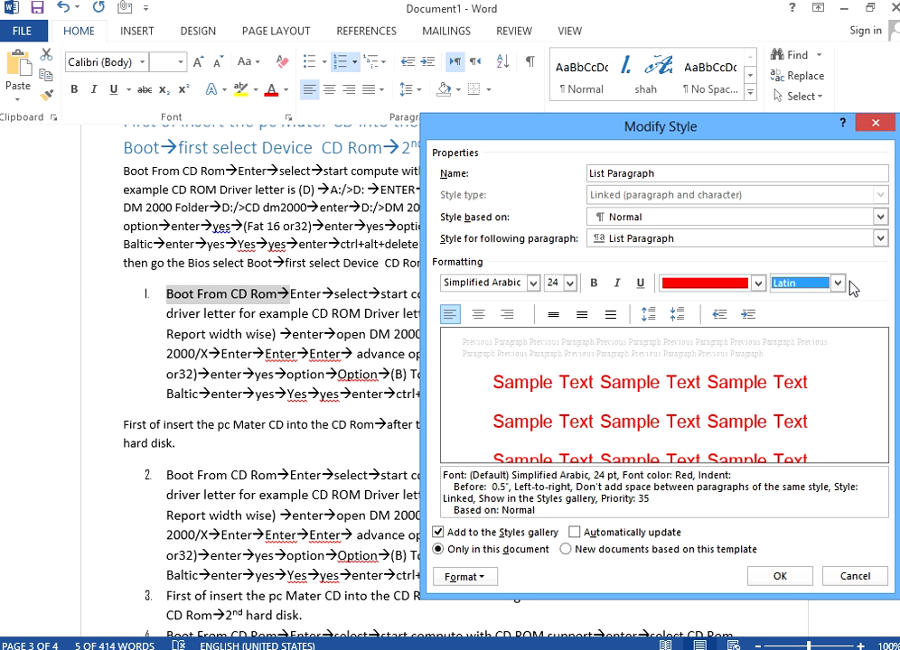
left_click(839, 285)
left_click(807, 331)
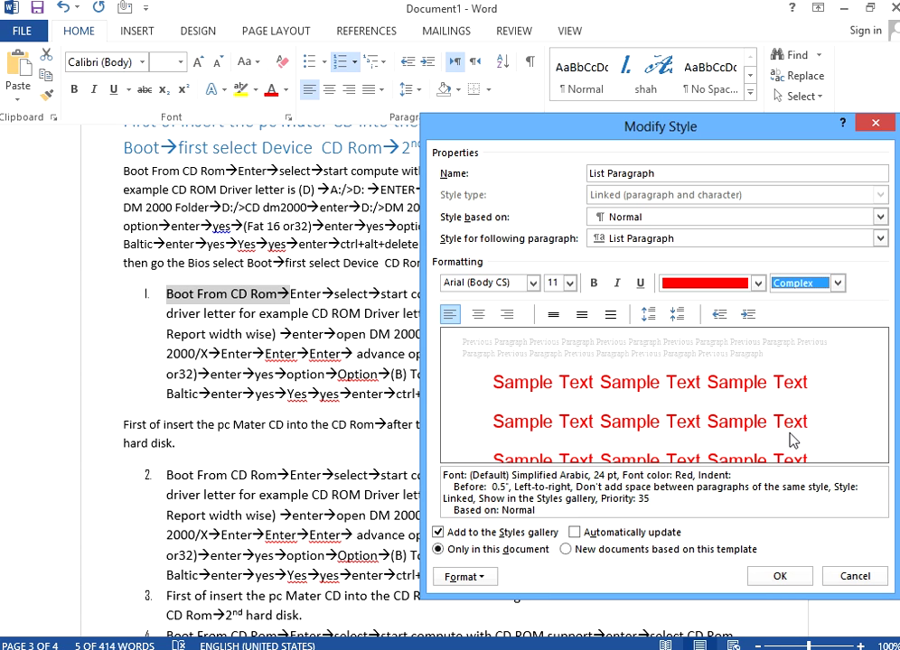
Step: Set single line spacing for the List Paragraph style, increase and decrease its paragraph spacing once, and save the style
left_click(552, 314)
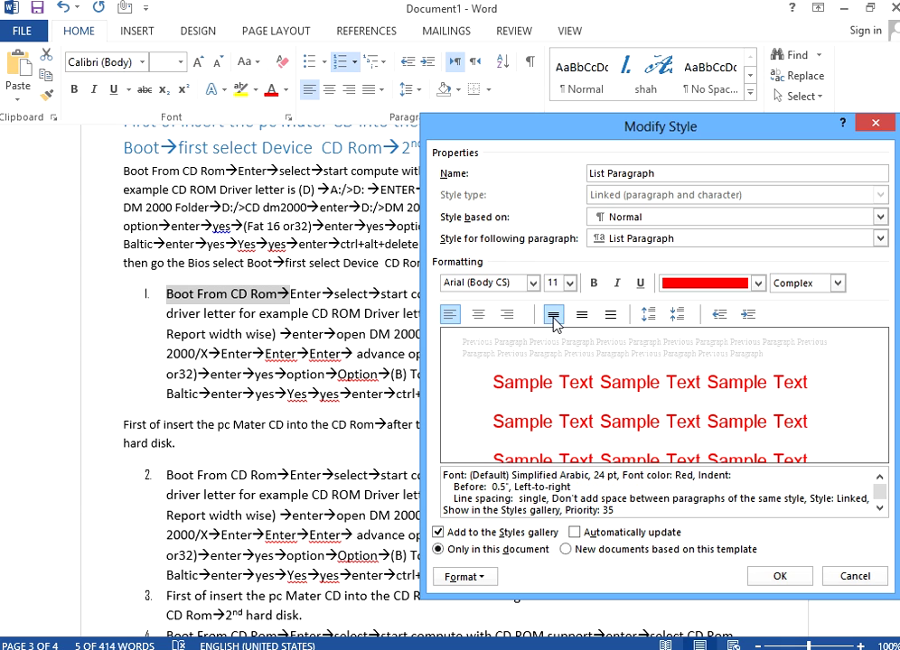
left_click(648, 314)
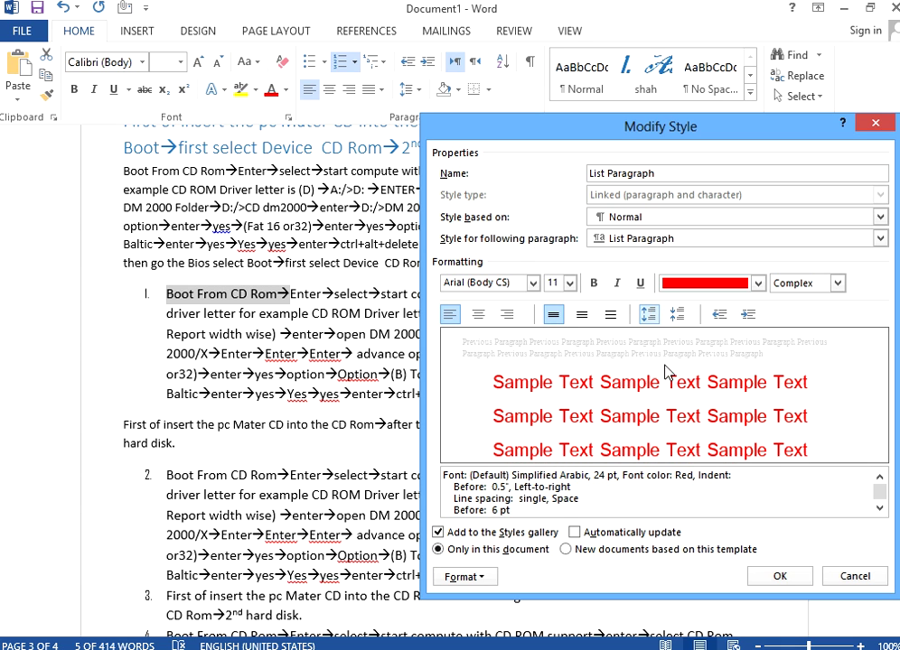
left_click(678, 314)
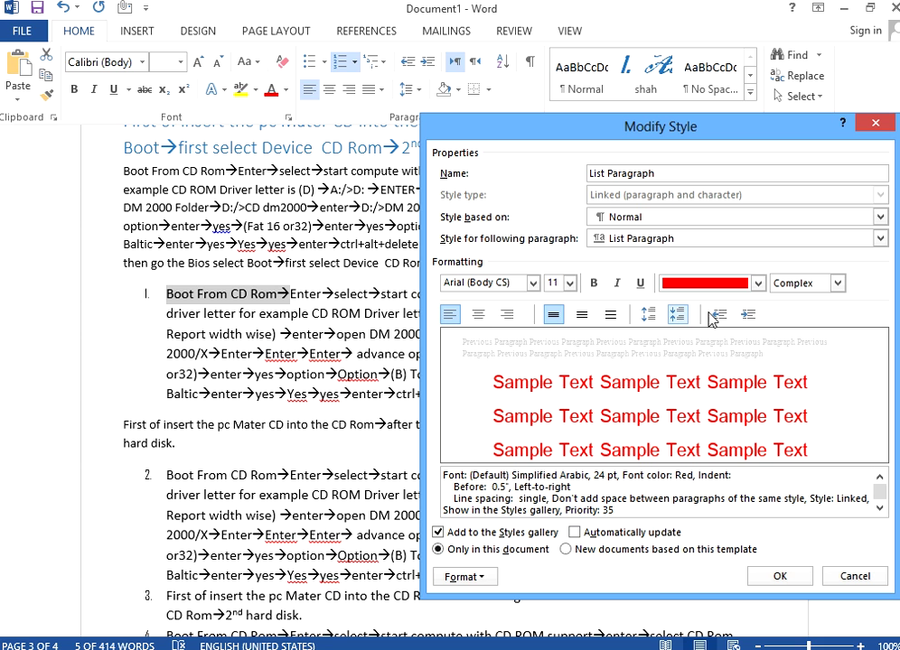
left_click(778, 578)
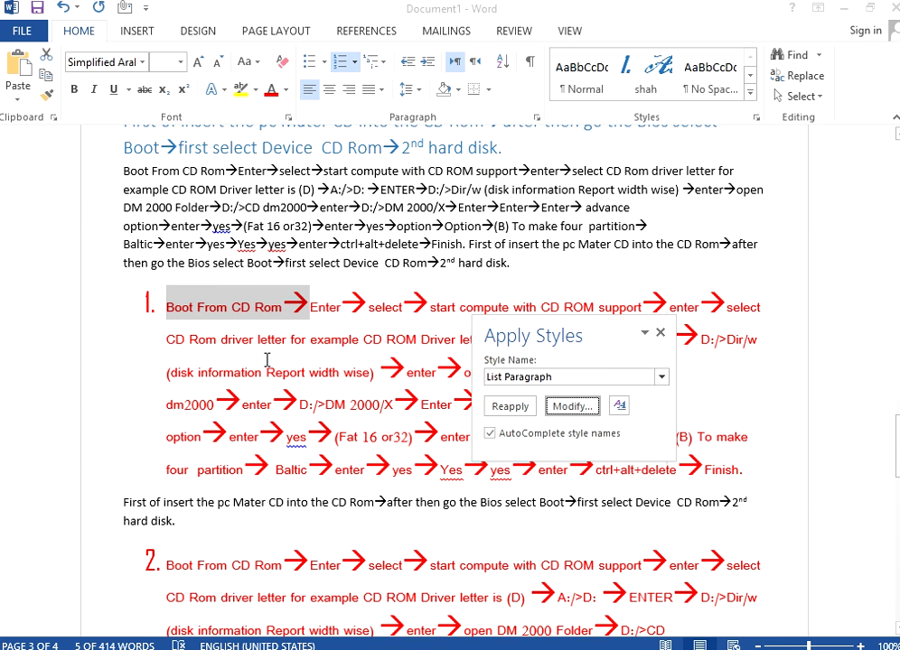
Step: Reapply the List Paragraph style to the selected "Boot From CD Rom" text and close Apply Styles
left_click(509, 411)
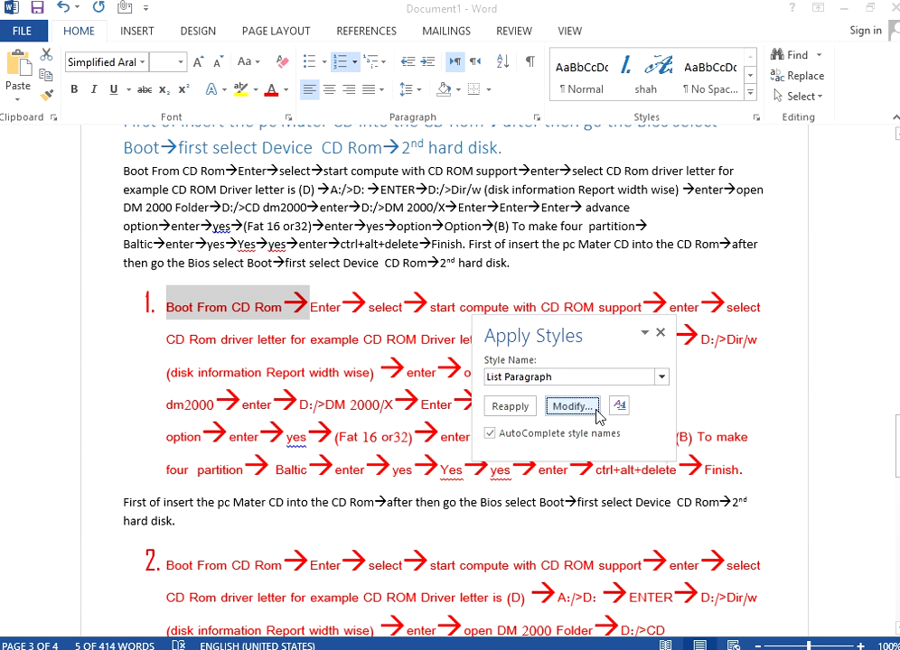
left_click(512, 409)
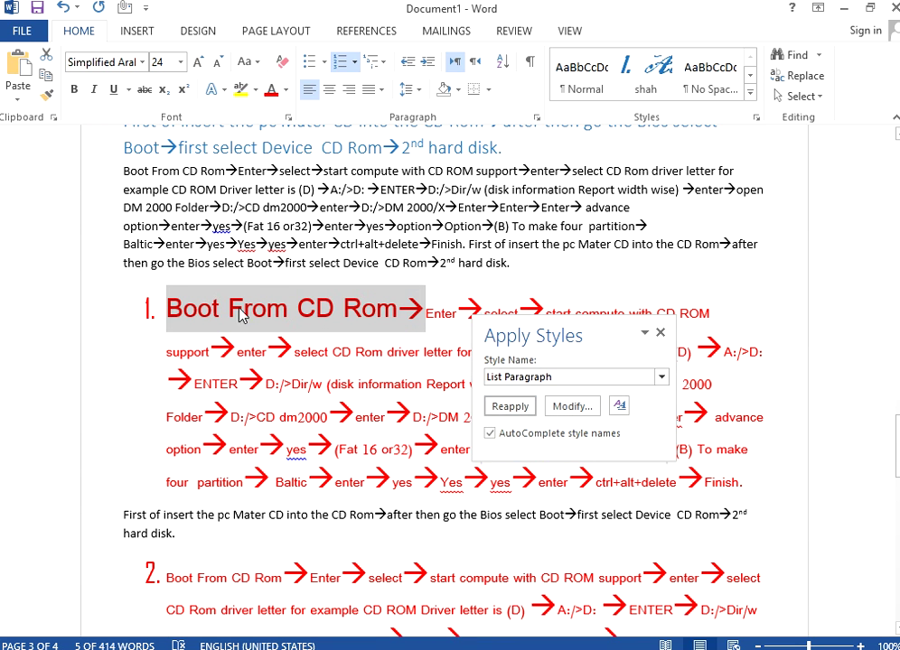
left_click(660, 332)
scroll(355, 393, "down", 3)
scroll(355, 393, "up", 1)
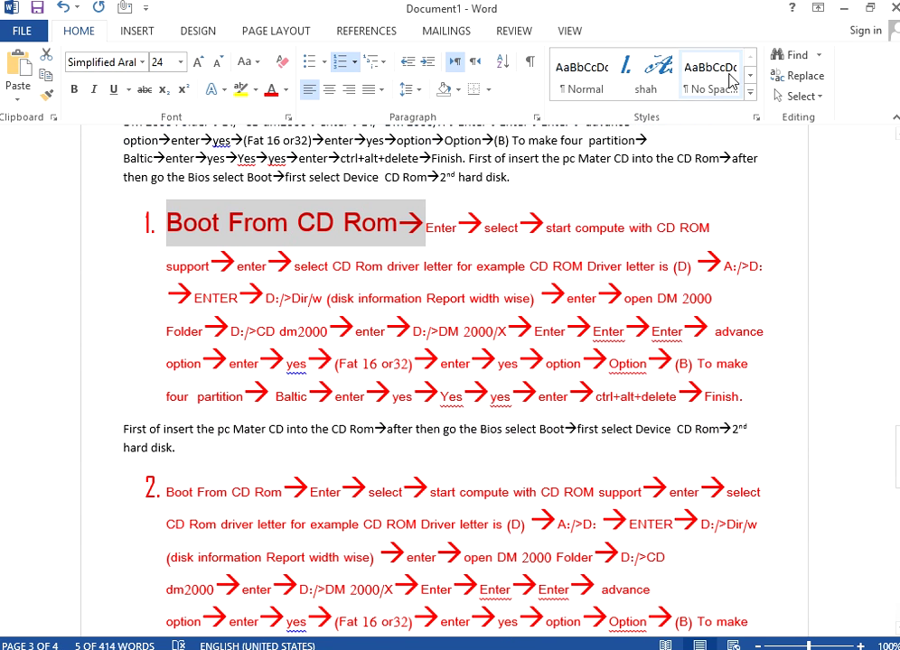
Step: Preview the available styles on the selected "Boot From CD Rom" text without applying one
left_click(748, 91)
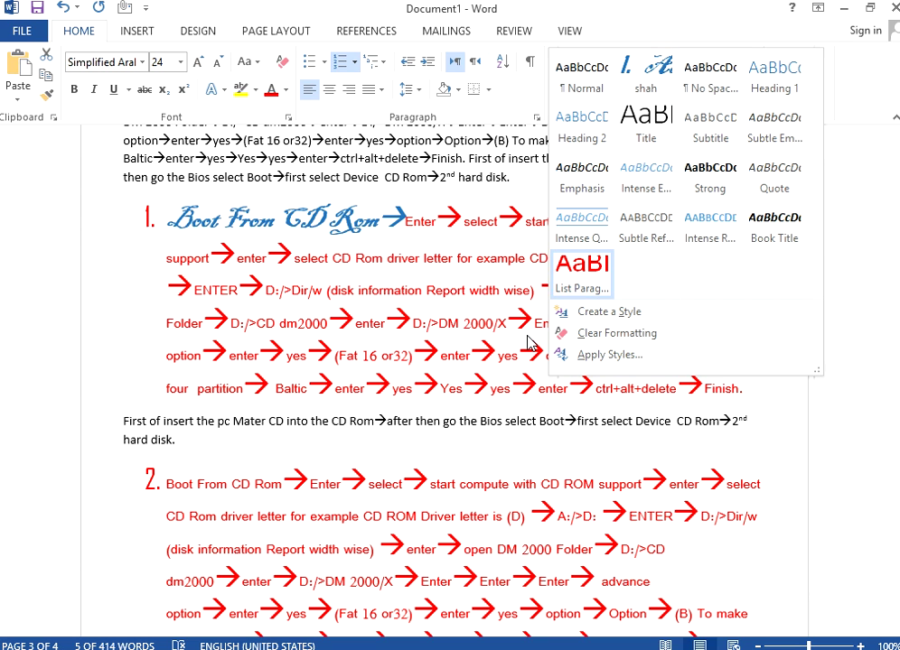
left_click(855, 142)
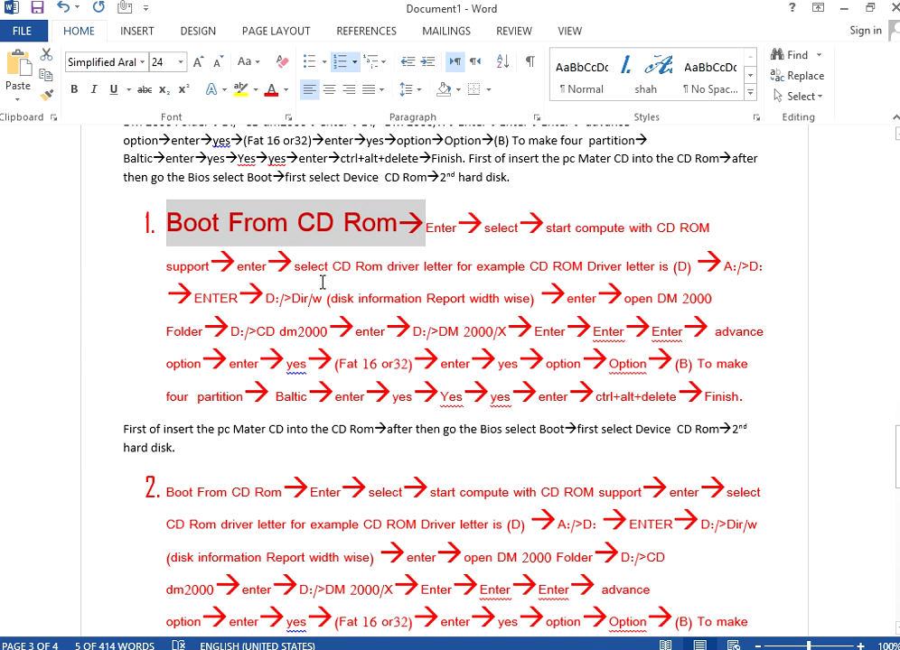
scroll(323, 283, "up", 4)
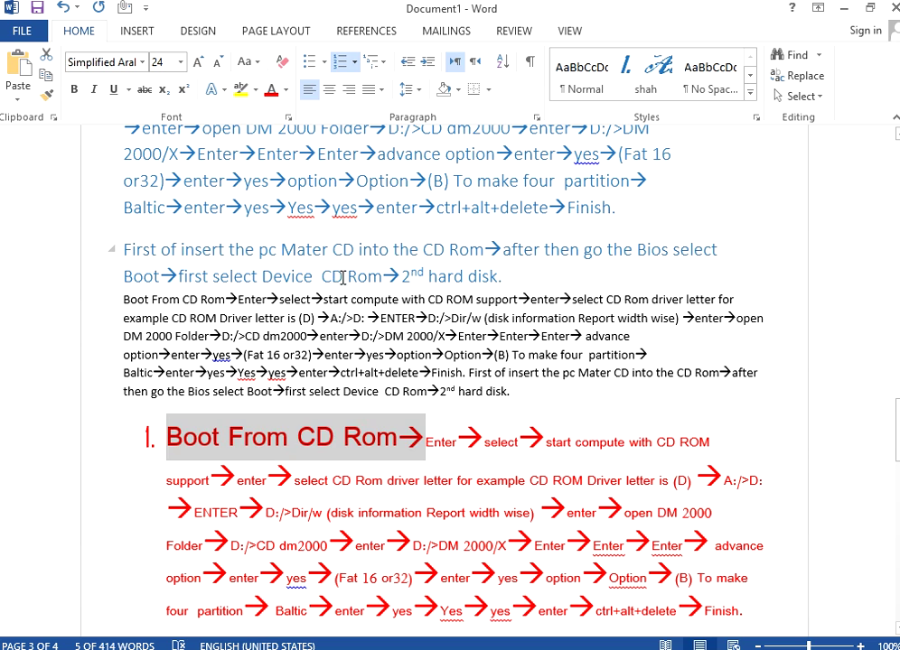
Step: Select "CD" in the blue heading paragraph, search the document for it in the Navigation pane, and close the pane
double_click(333, 278)
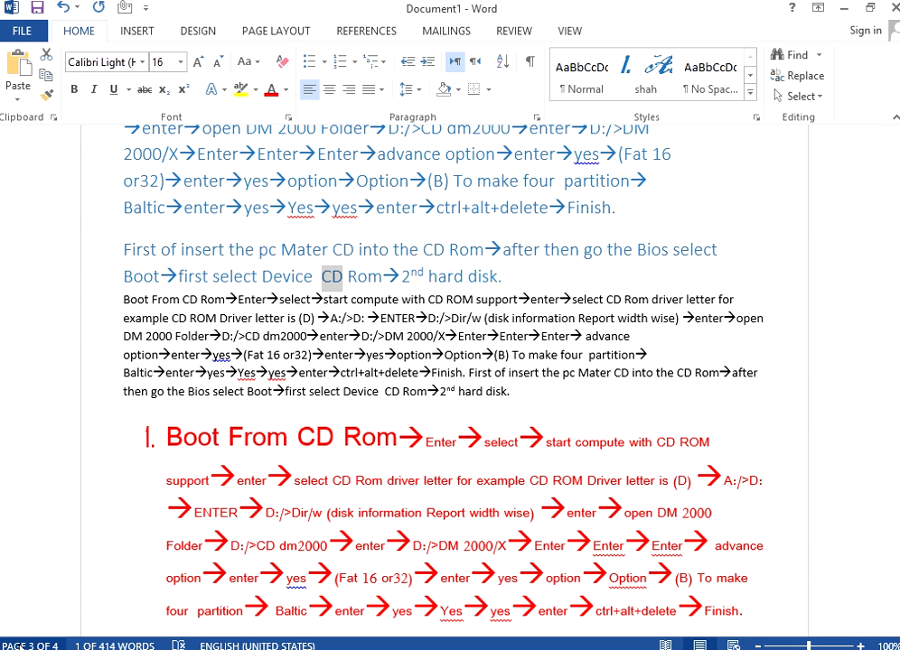
key("ctrl+f")
left_click(45, 186)
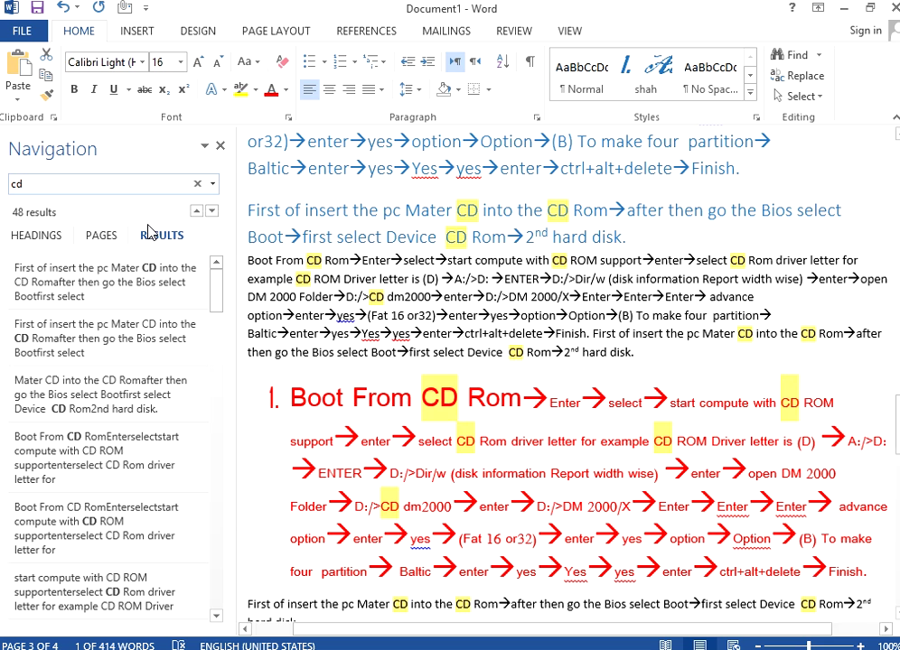
left_click(220, 146)
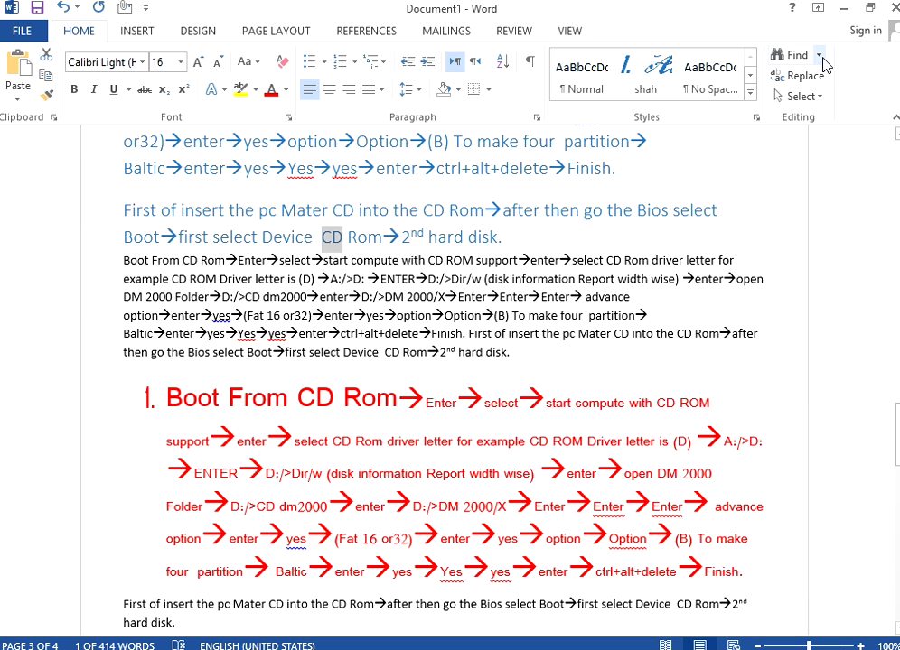
Step: Use Advanced Find to find every "CD" in the main document, placing the dialog lower so the text stays visible
left_click(820, 56)
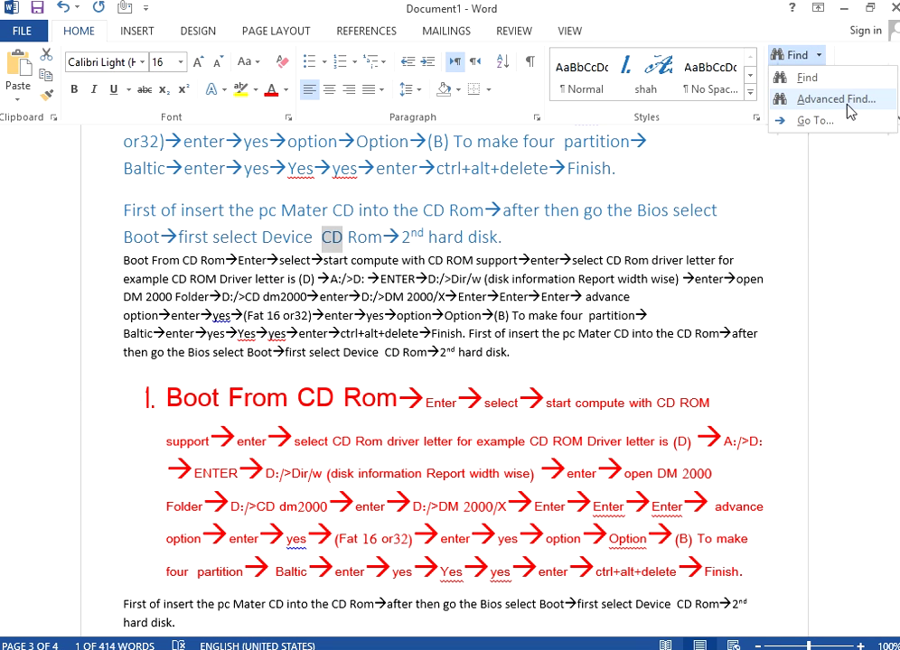
left_click(847, 106)
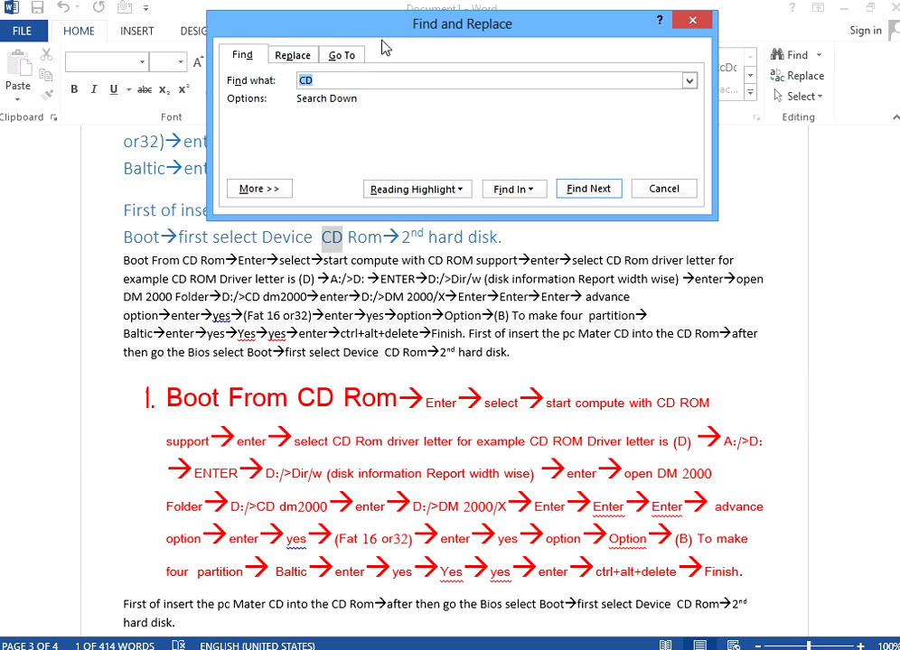
left_click_drag(383, 46, 377, 248)
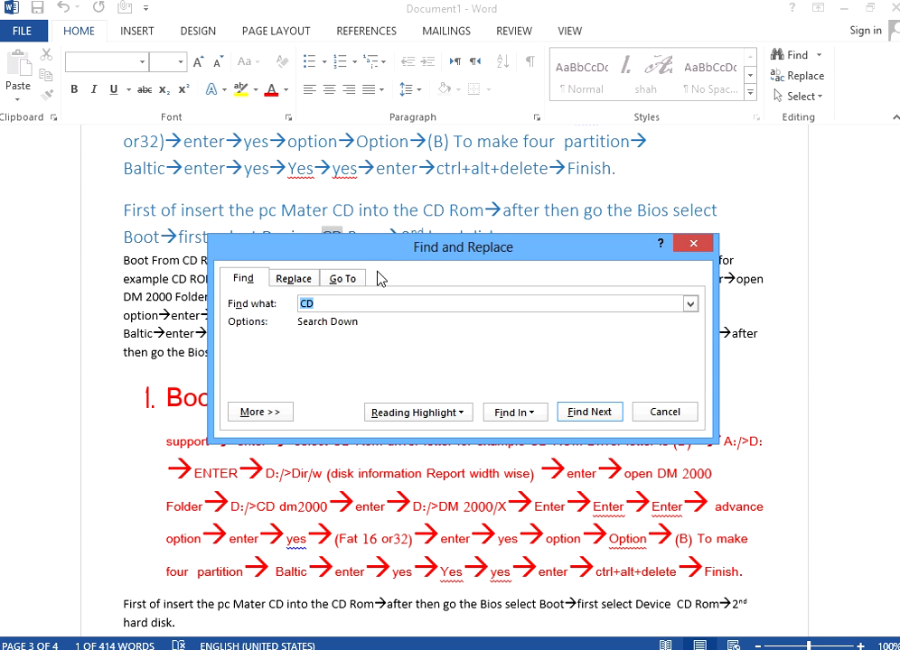
left_click_drag(393, 264, 484, 414)
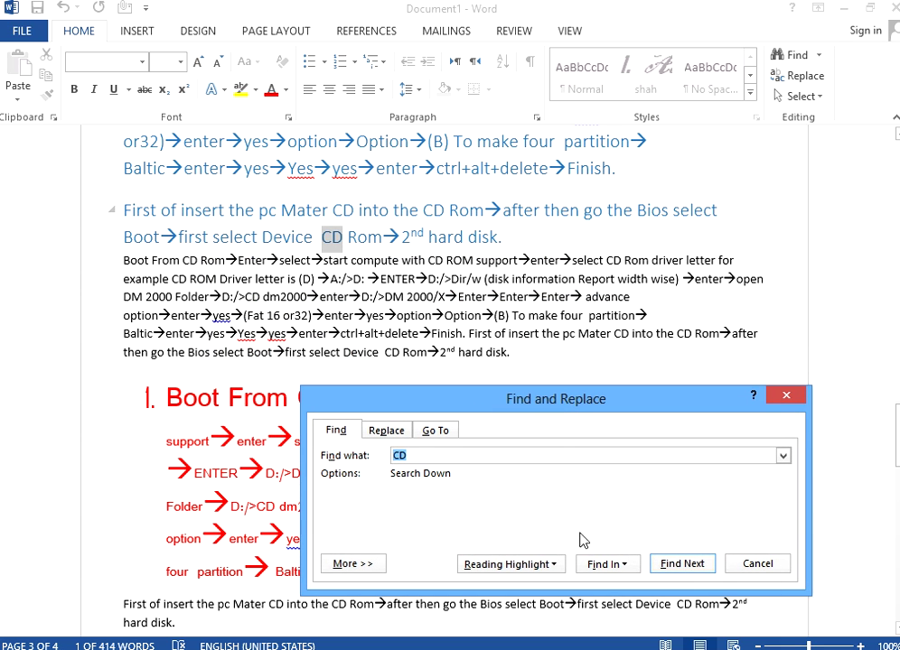
left_click(610, 566)
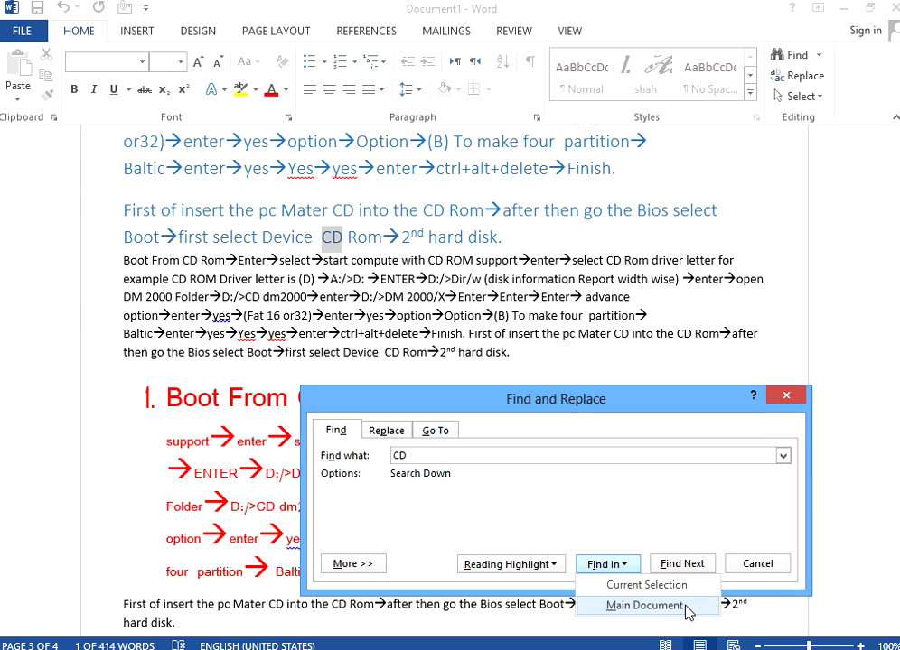
left_click(643, 605)
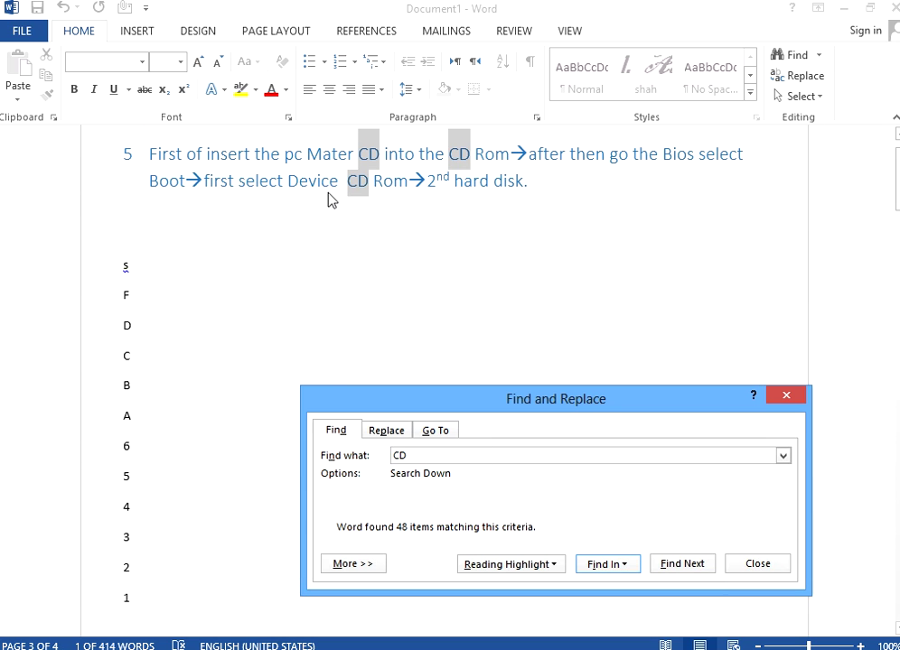
left_click_drag(897, 181, 897, 397)
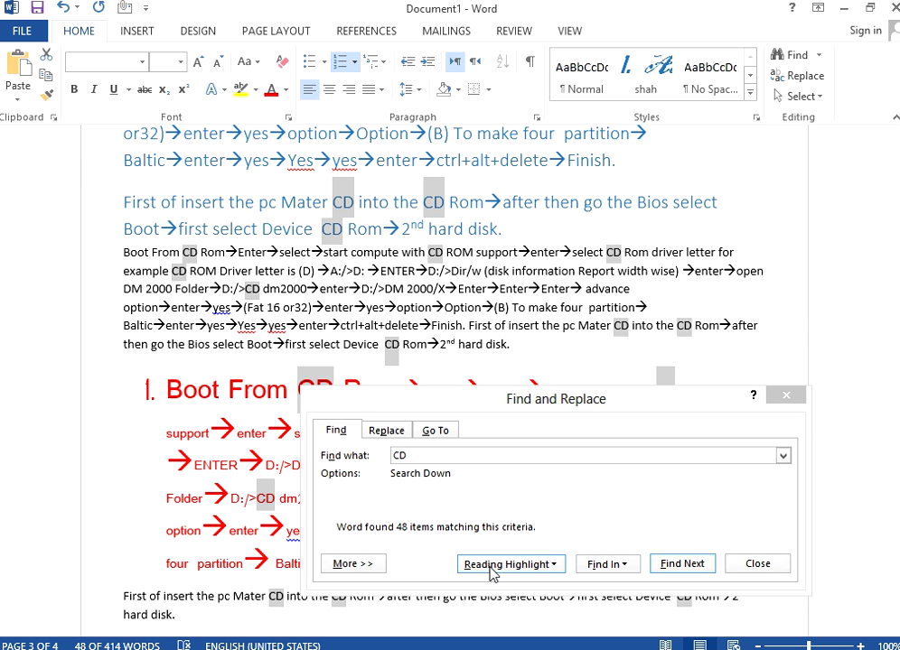
Step: Apply Reading Highlight to all "CD" matches and step through successive occurrences
left_click(493, 568)
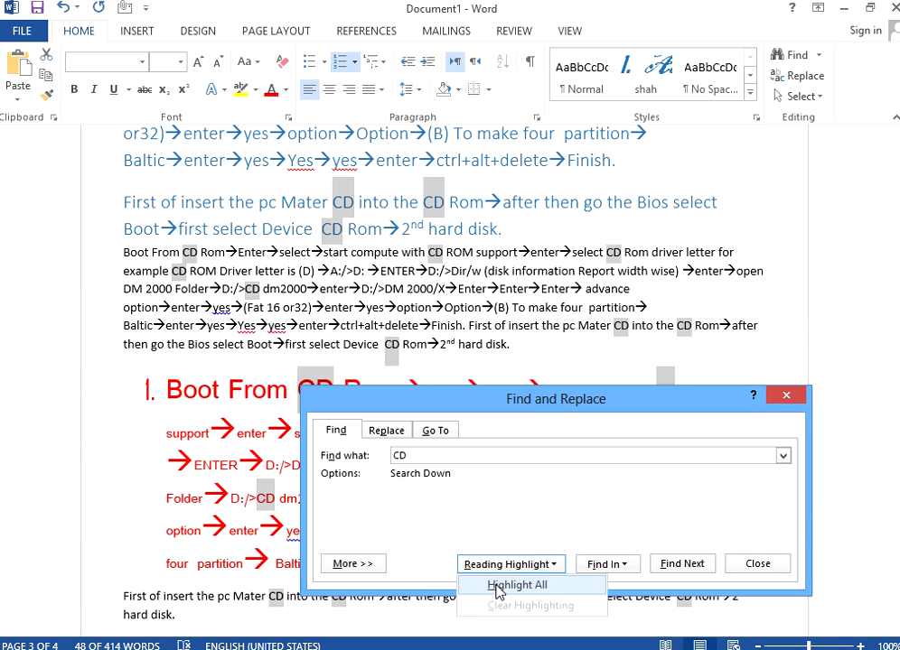
left_click(497, 587)
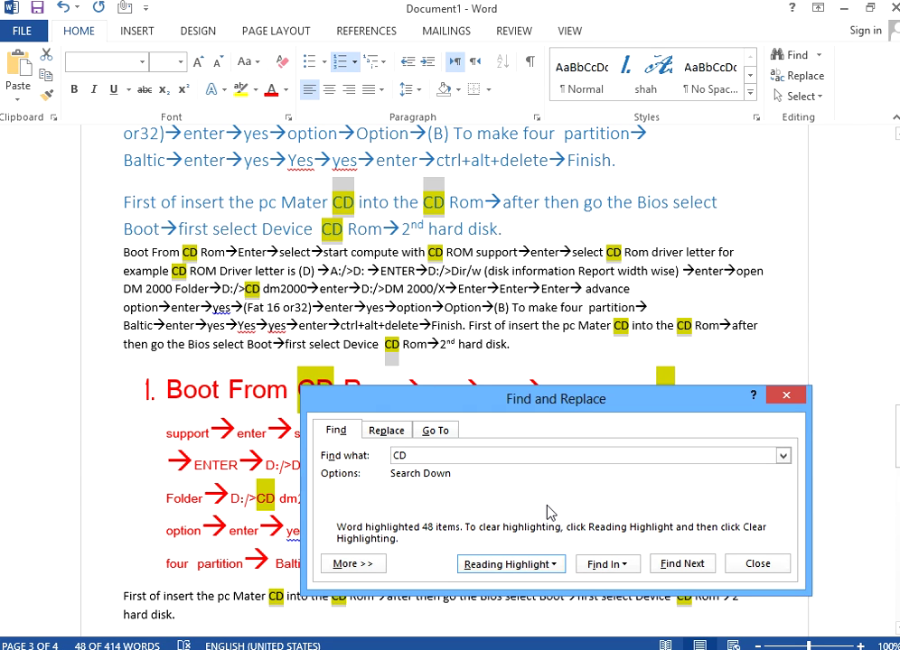
left_click(683, 565)
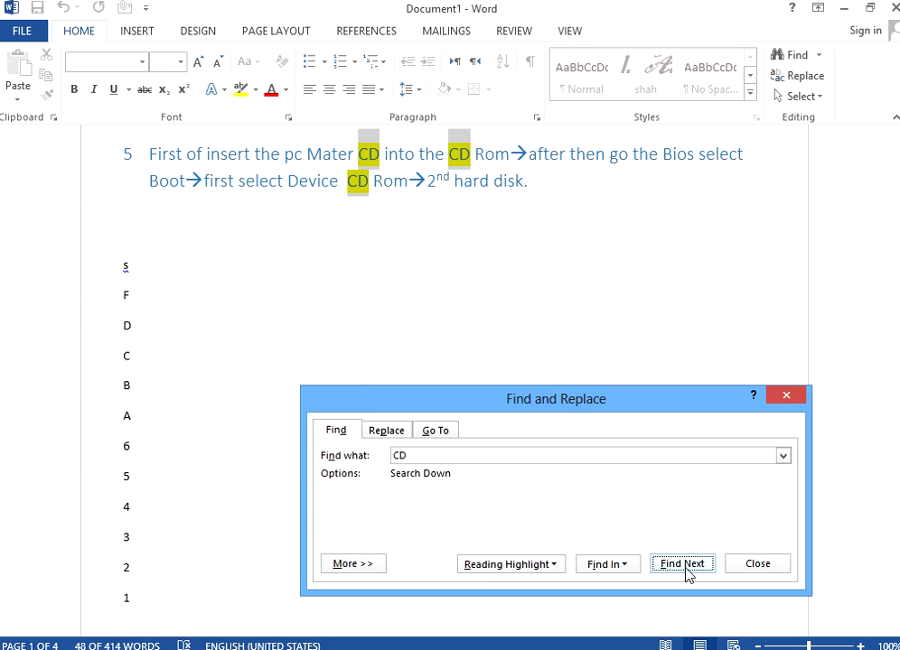
left_click(682, 565)
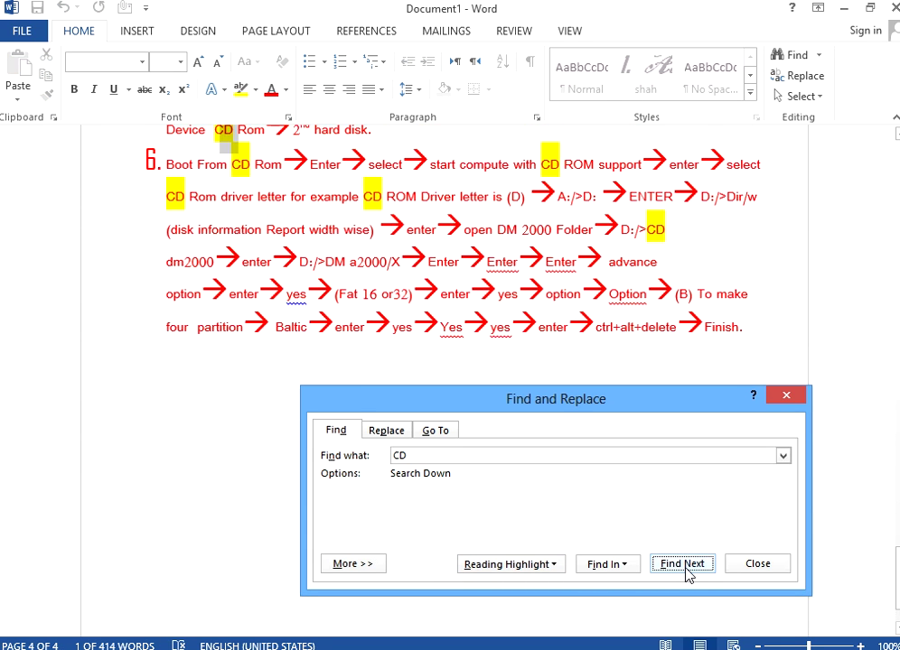
left_click(683, 564)
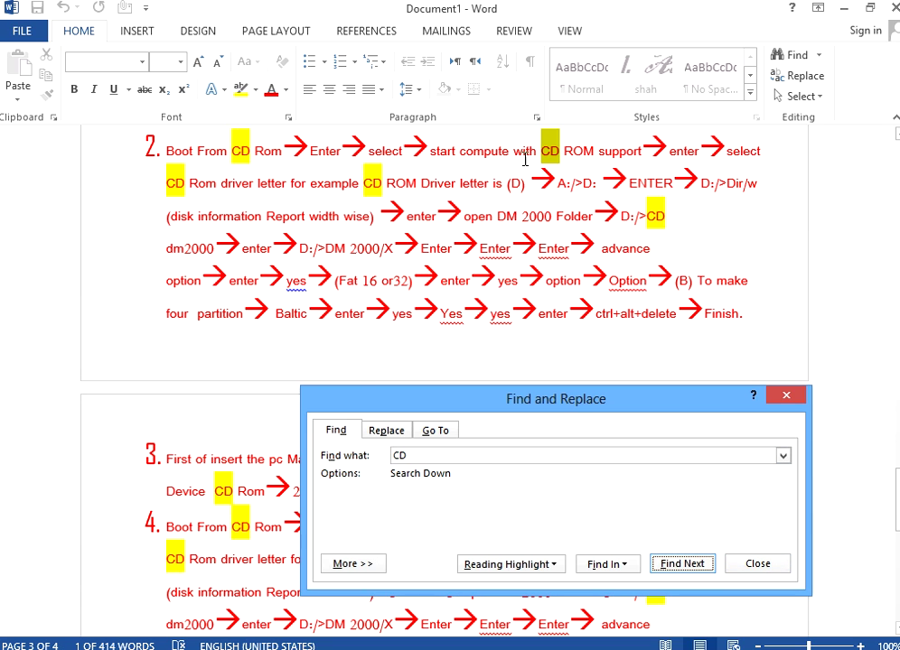
Step: Replace all "CD" occurrences with "dvd", continuing the search from the beginning of the document, and review the replaced text
left_click(387, 430)
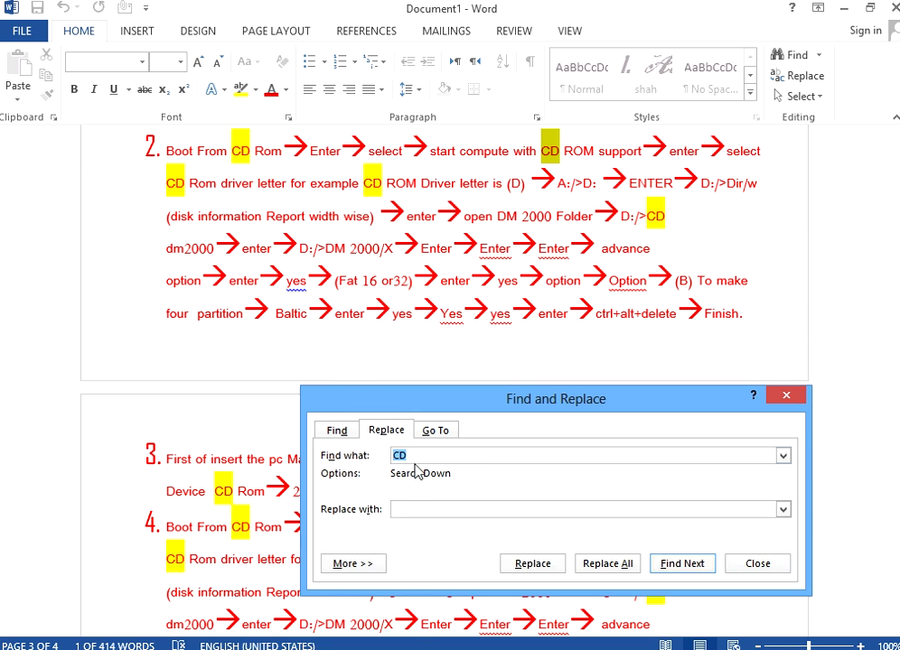
left_click(415, 510)
left_click(592, 565)
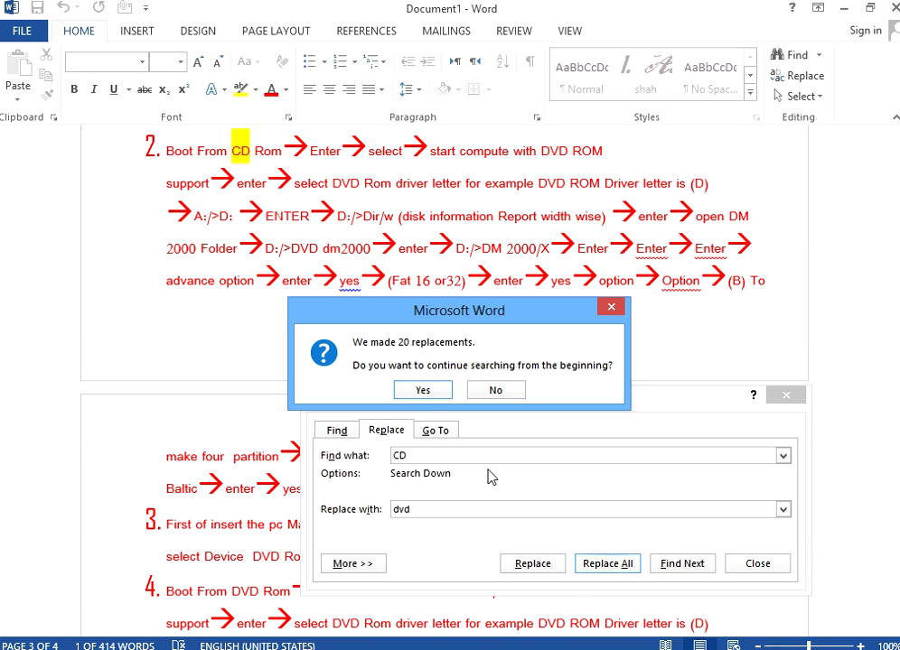
left_click(422, 391)
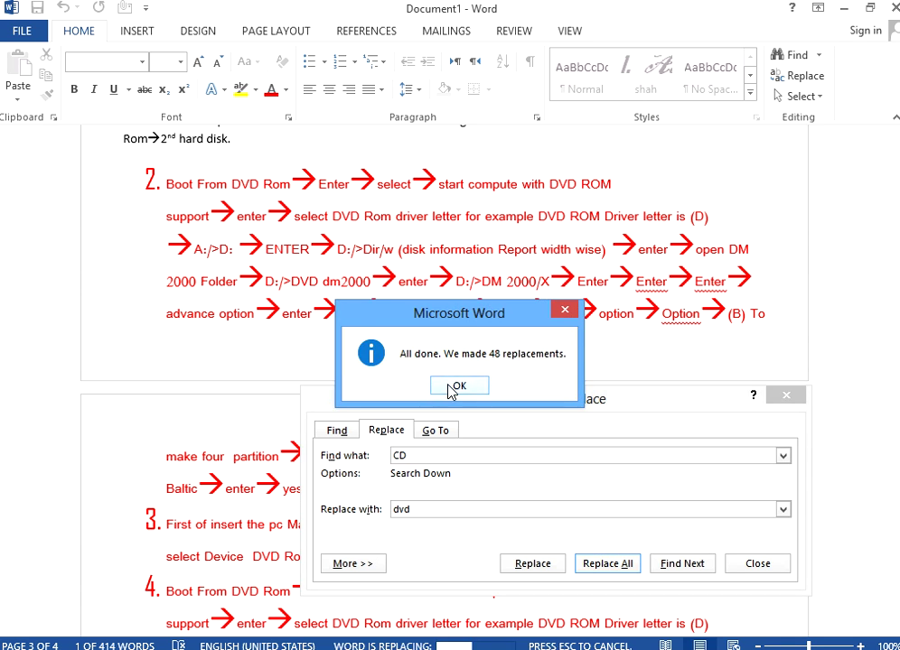
left_click(452, 386)
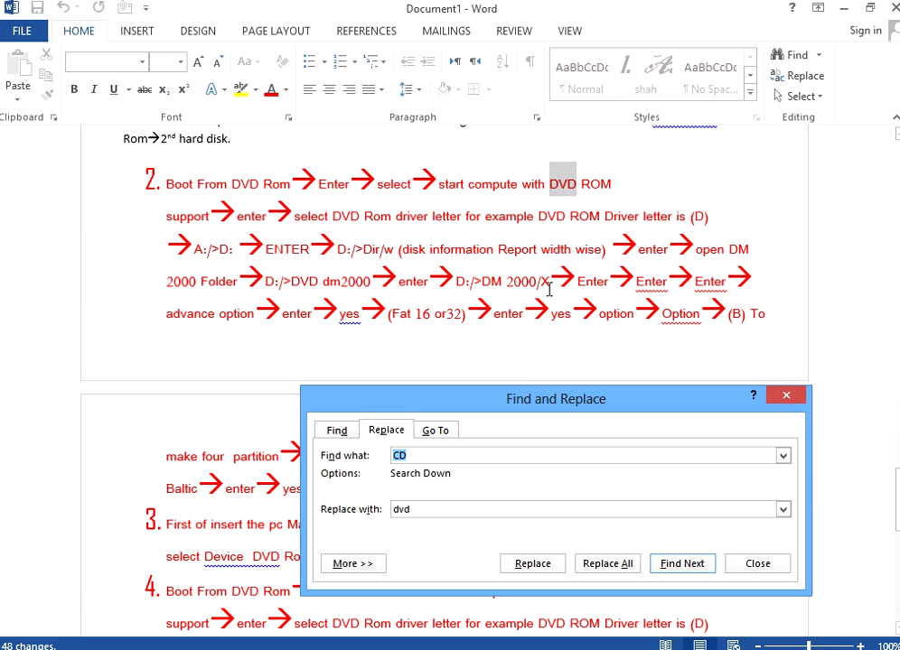
left_click_drag(895, 495, 894, 481)
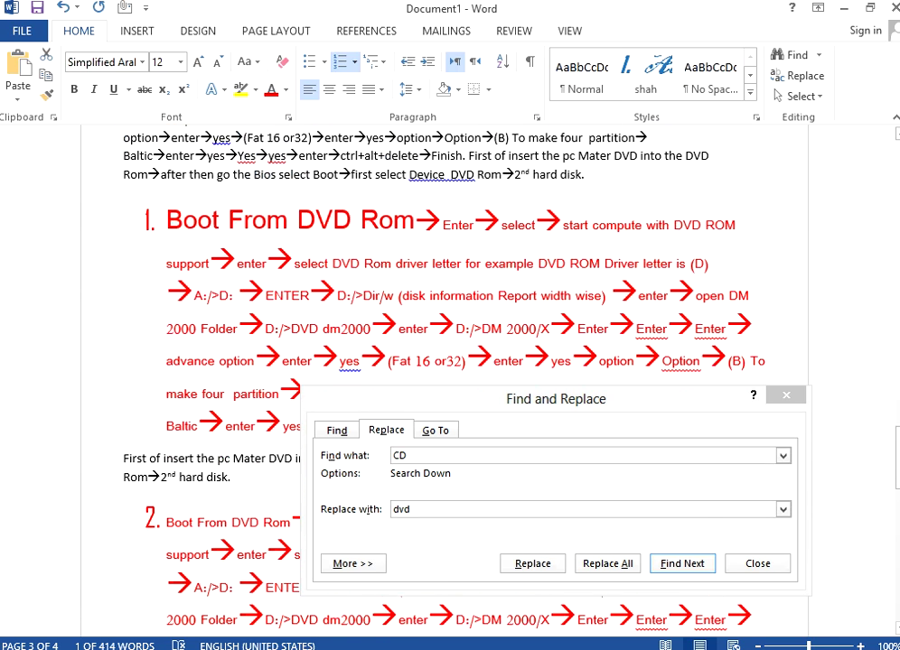
Step: Change the search term to "dvd" and apply Reading Highlight to all its matches
left_click(355, 459)
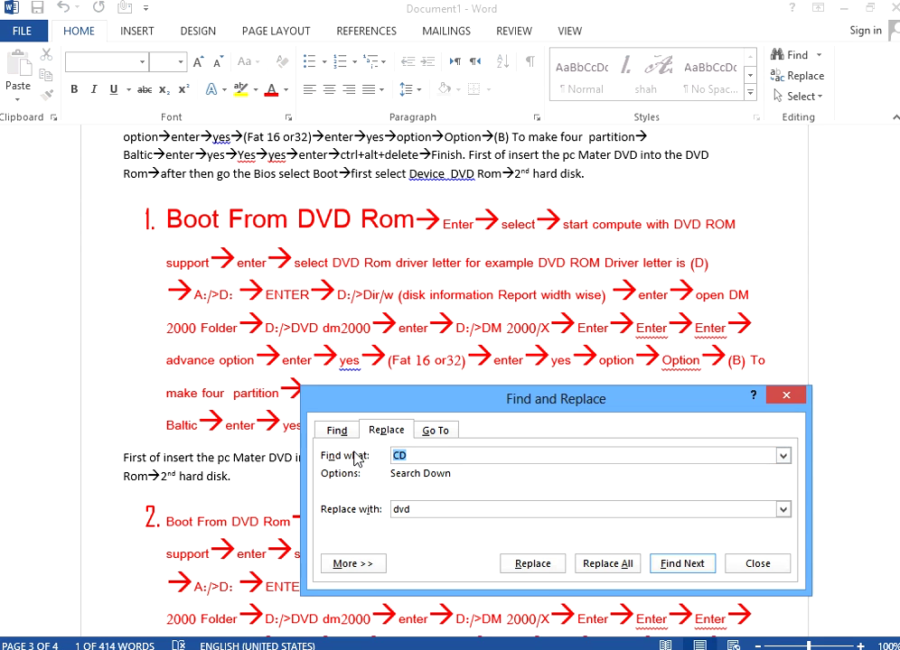
type("dvd")
left_click(348, 433)
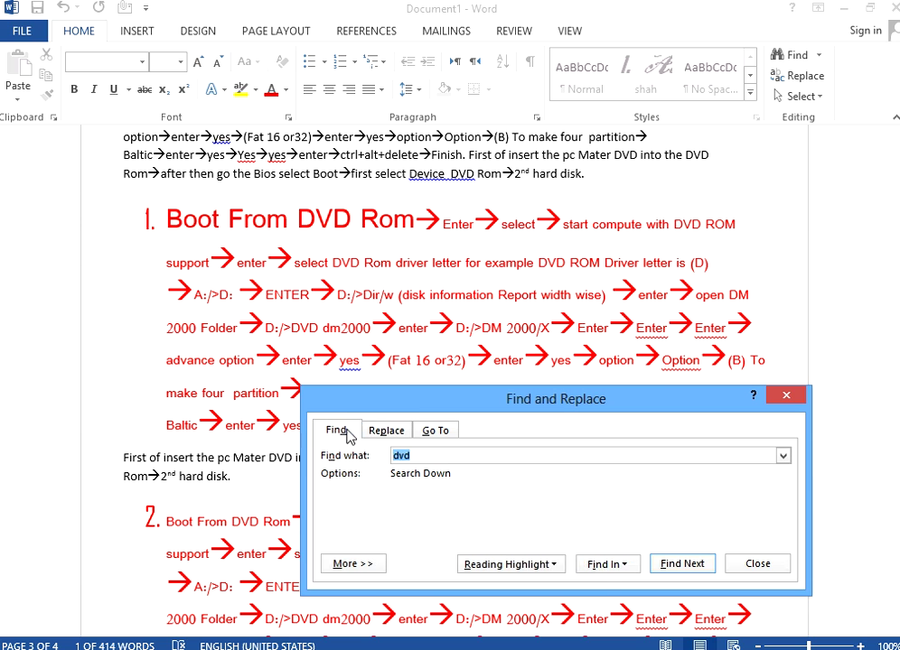
left_click(508, 564)
left_click(492, 586)
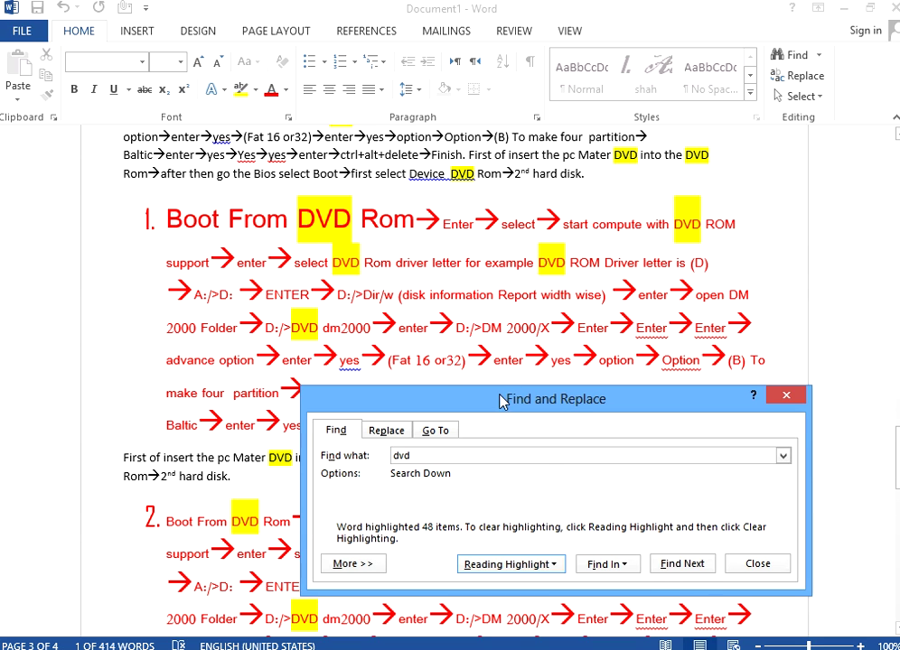
Step: Place the cursor before "2000 Folder" in item 1 and enter "s" as the Go To line number
left_click(389, 431)
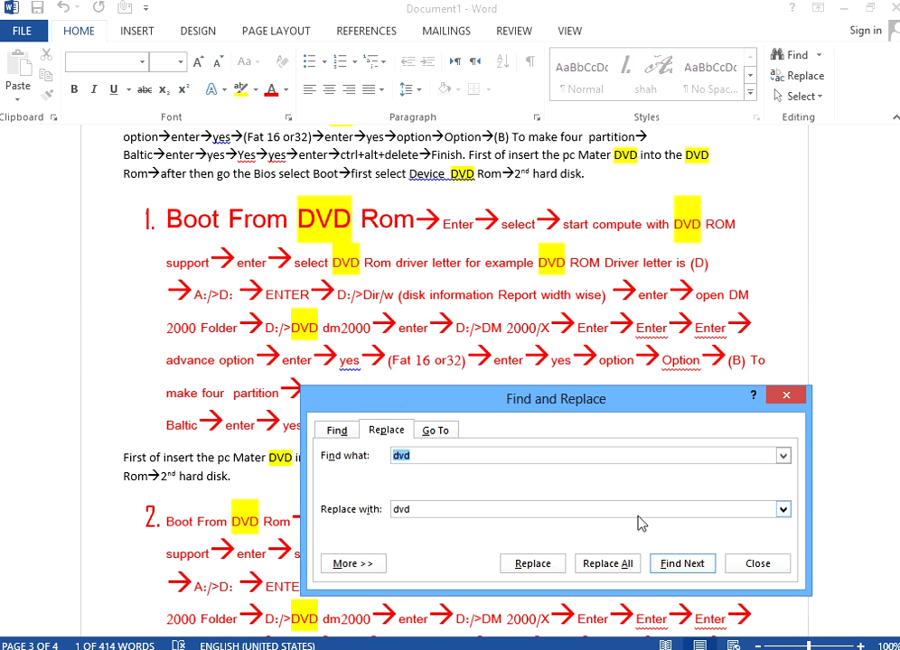
left_click(438, 434)
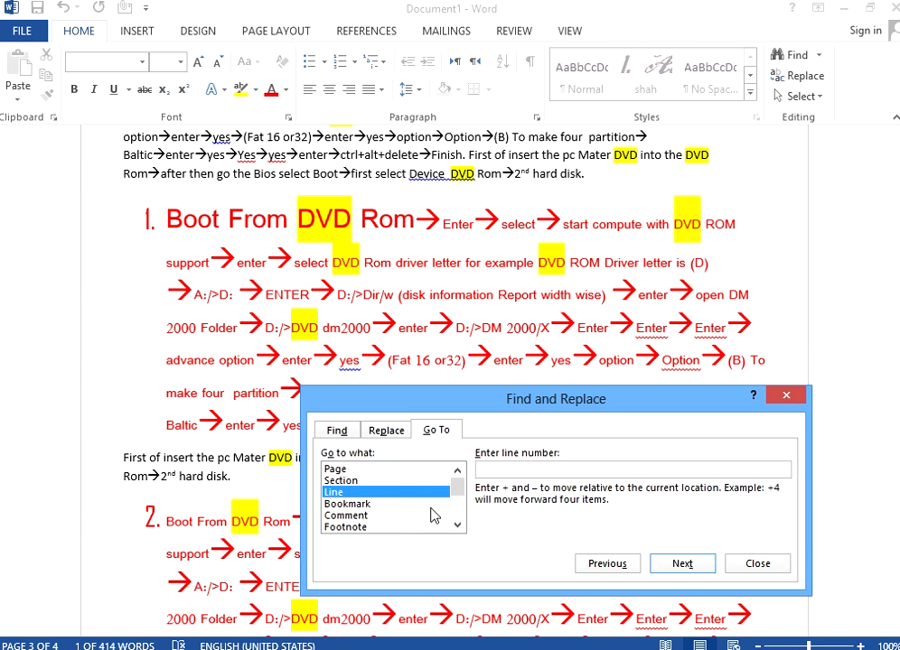
left_click(163, 334)
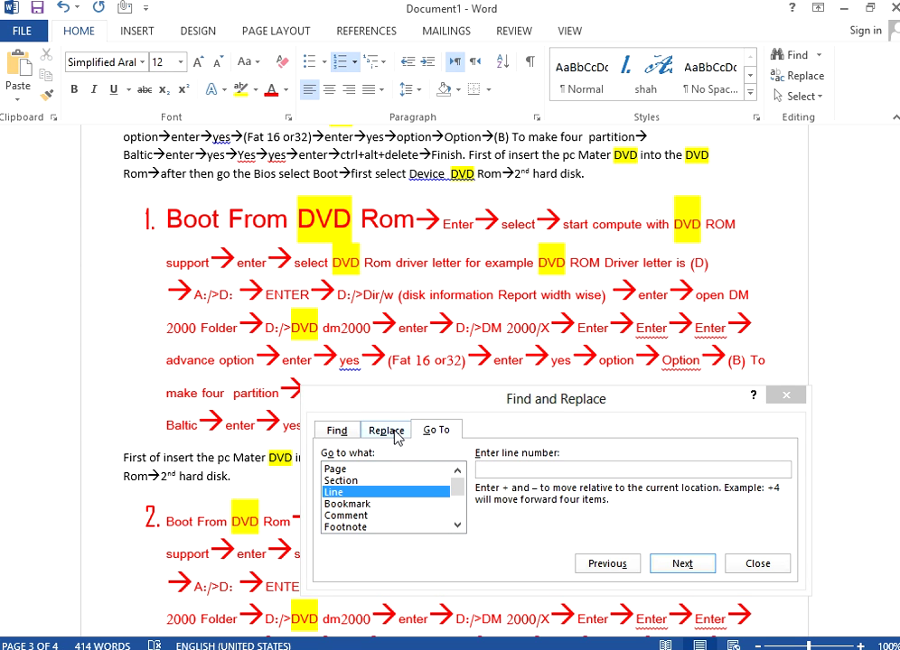
left_click_drag(544, 411, 540, 348)
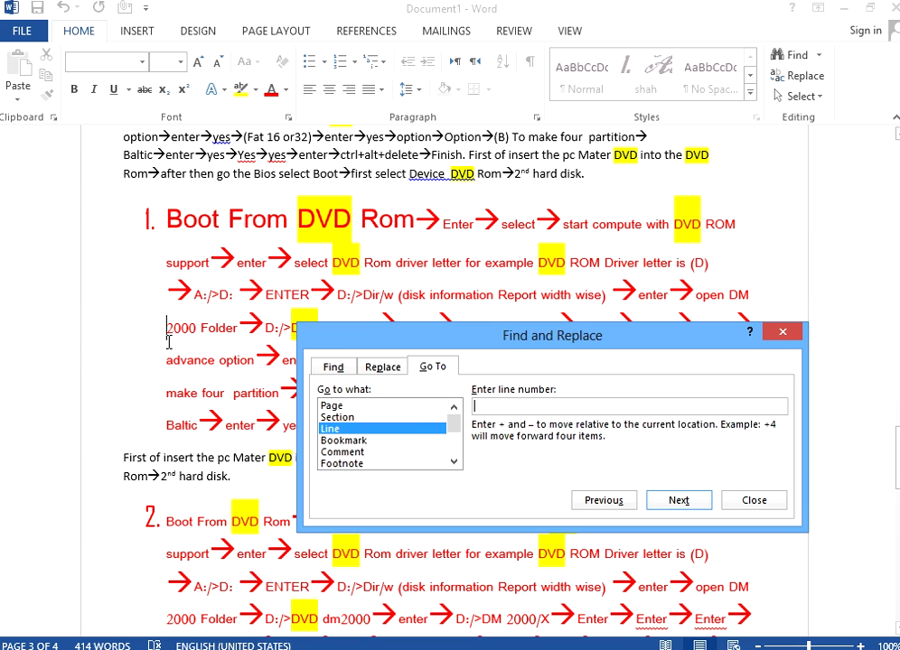
type("s")
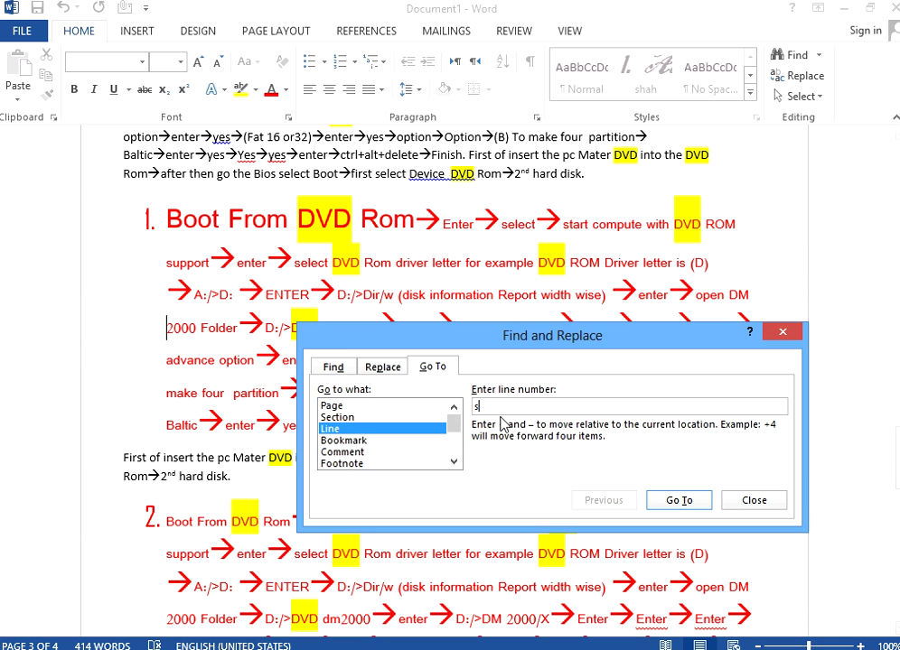
Step: Insert "s " followed by another "s" directly before "2000 Folder" in item 1
left_click(165, 327)
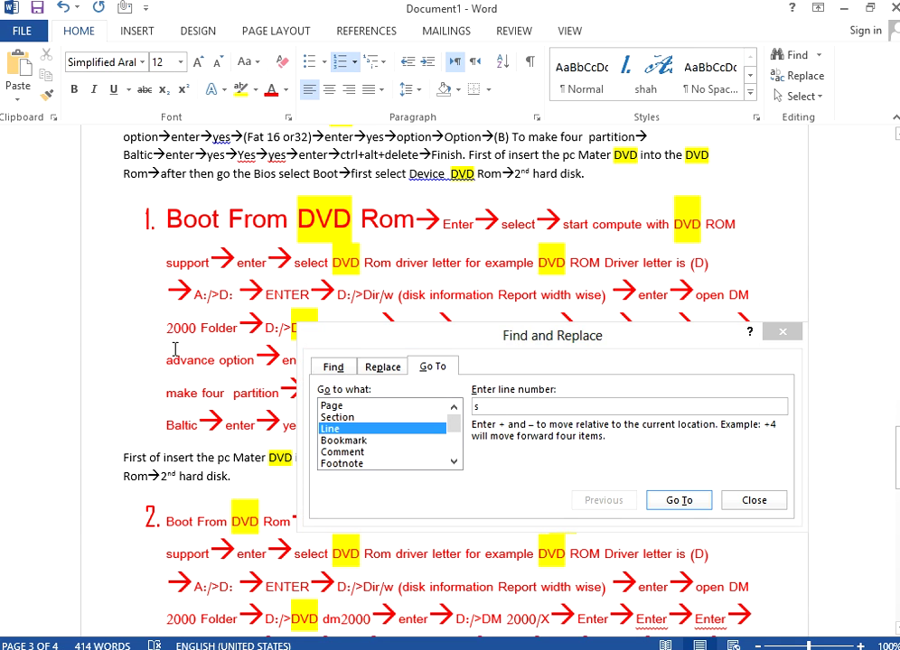
type("s ")
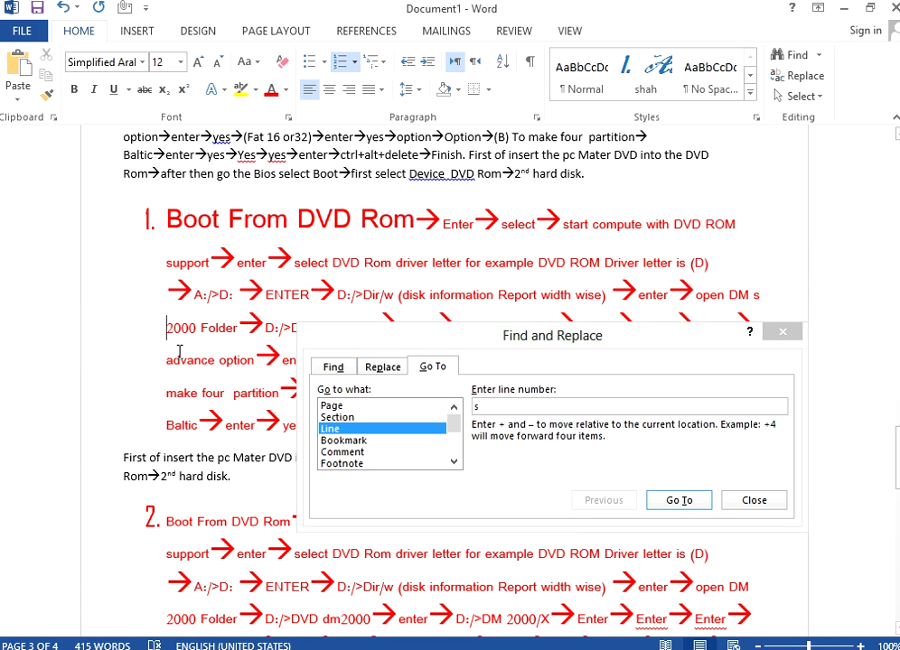
type("s")
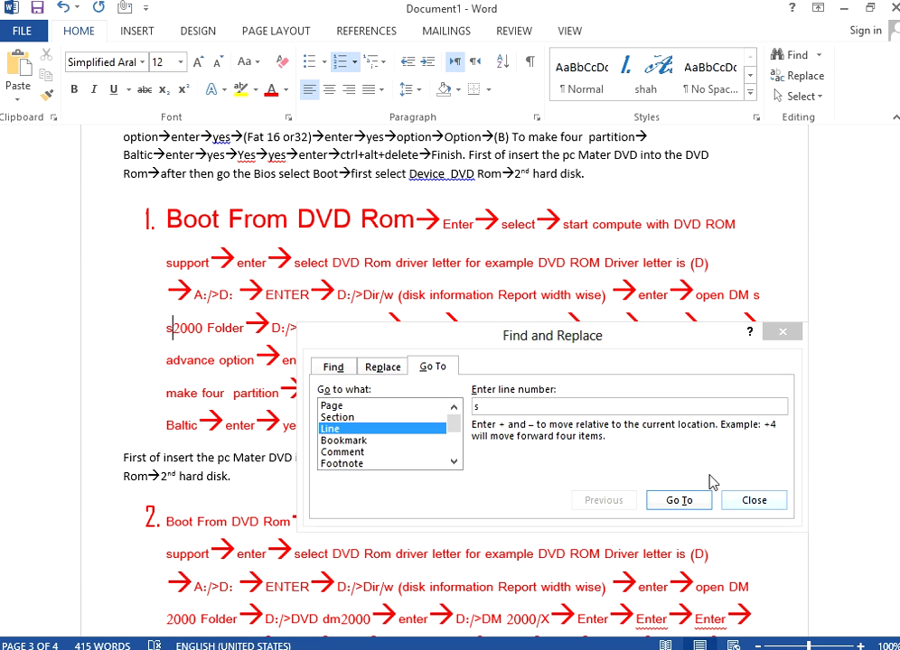
Step: Place the cursor after the line containing 3 and use Go To with "s" as the page number
left_click_drag(896, 442, 896, 212)
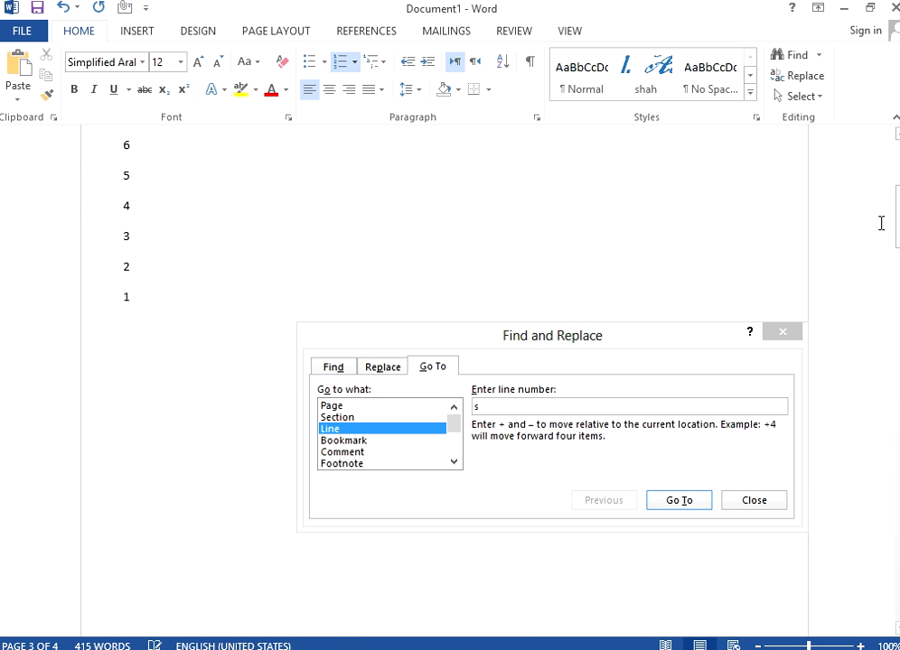
left_click(429, 244)
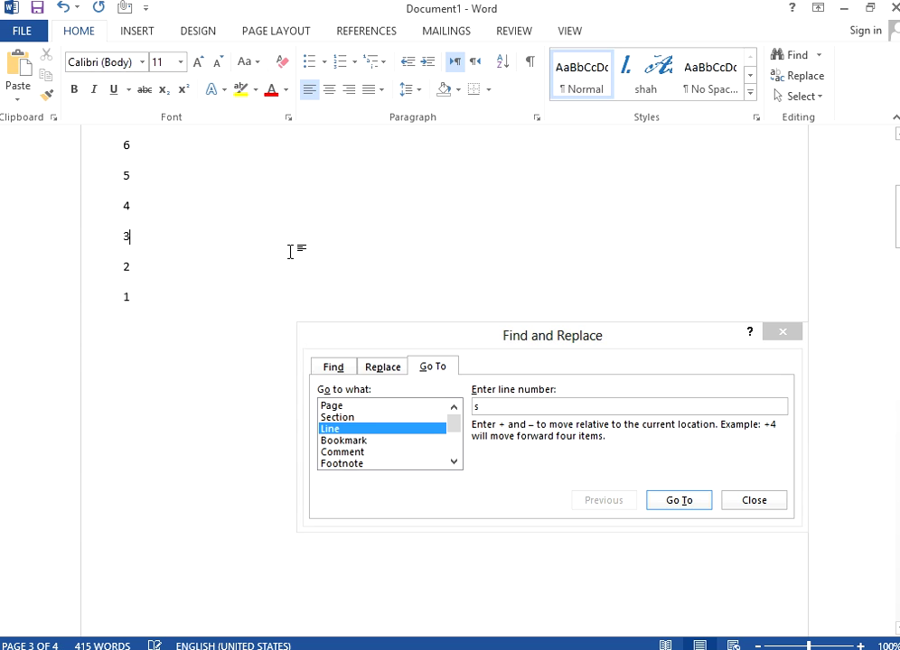
left_click(494, 407)
left_click(332, 405)
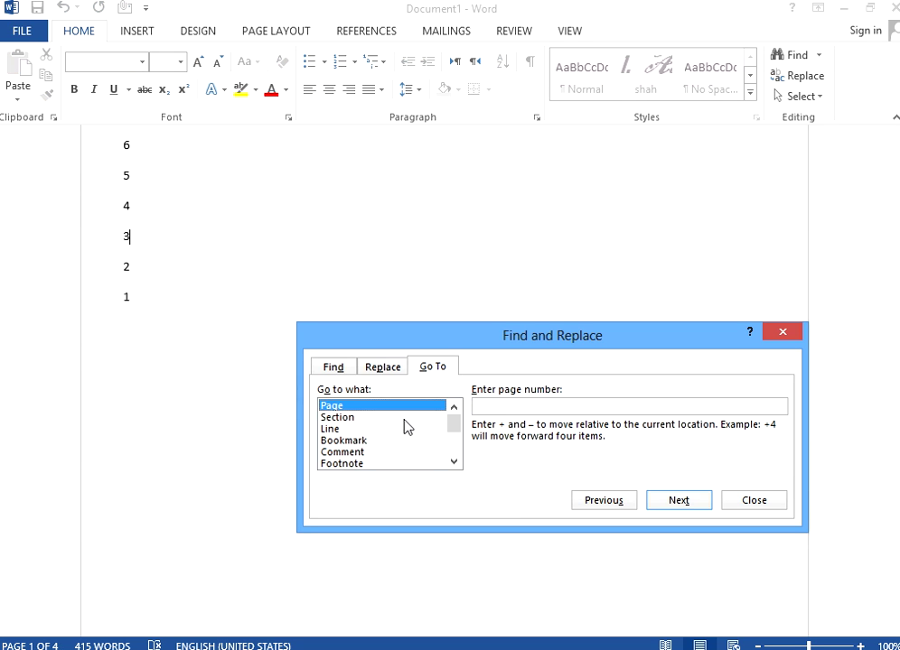
type("3")
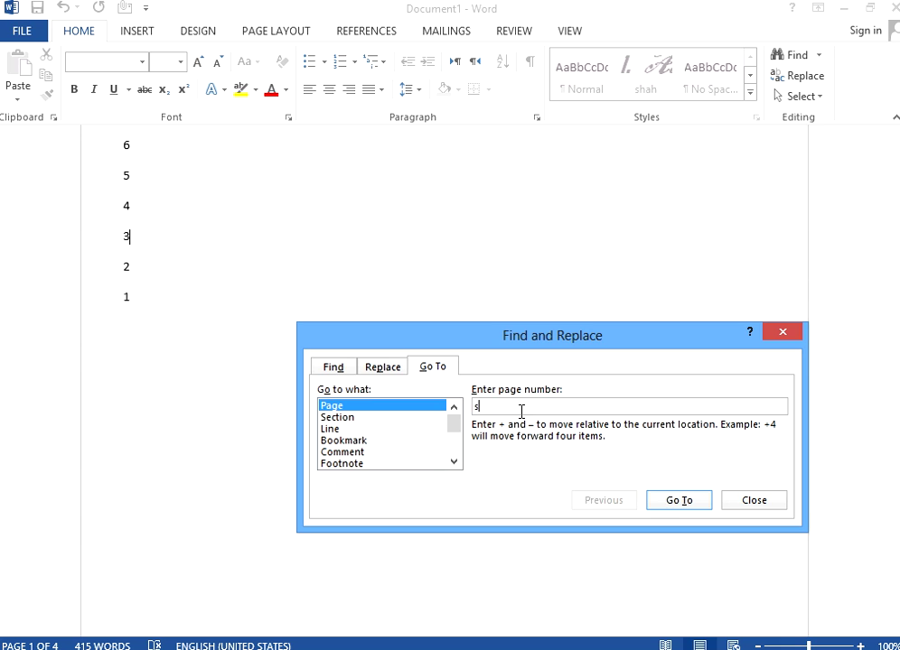
left_click(669, 504)
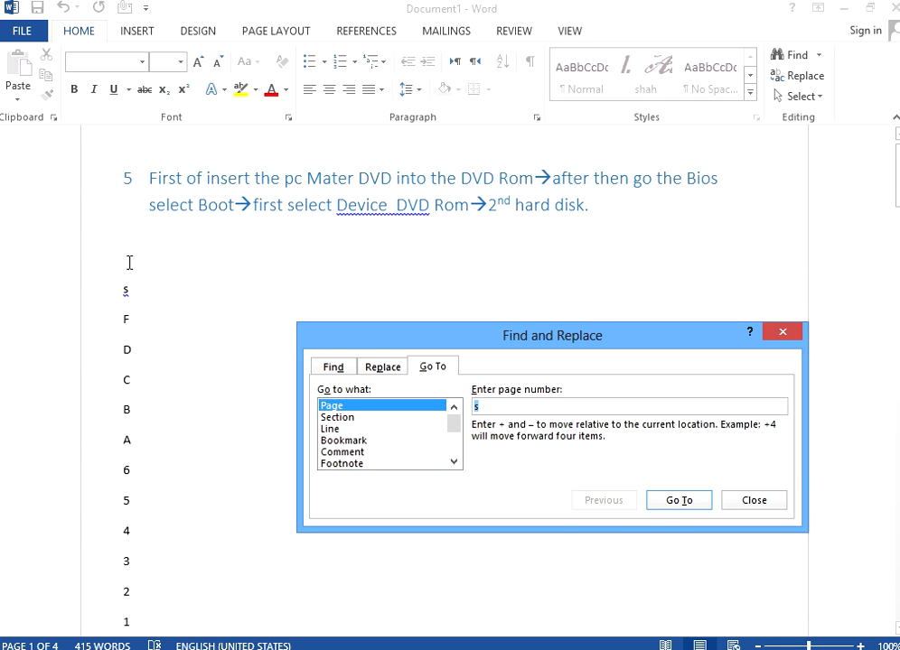
Step: Use Go To with "s" as the section number and close the Find and Replace dialog
left_click(352, 418)
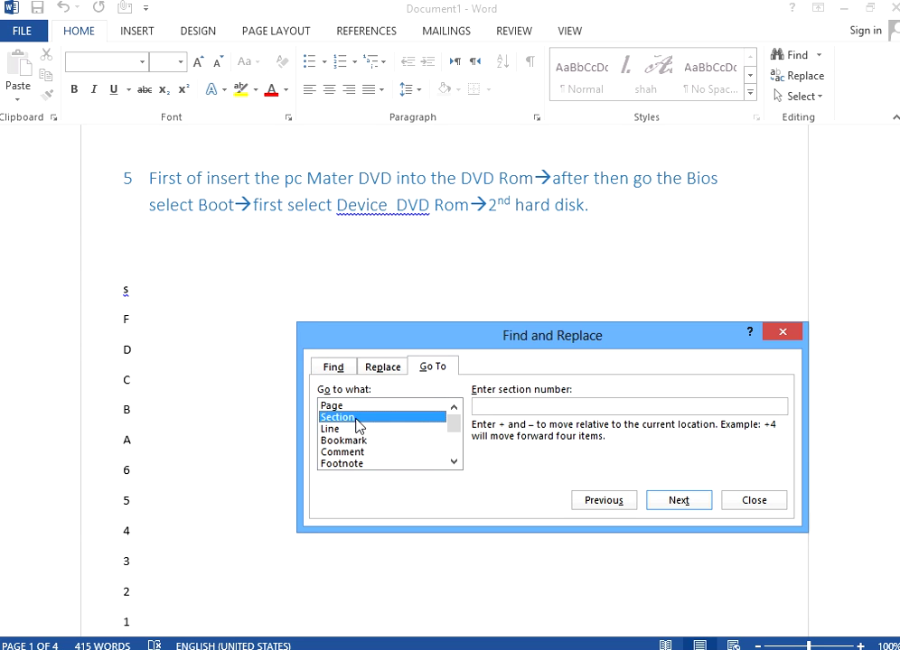
left_click(481, 407)
type("3")
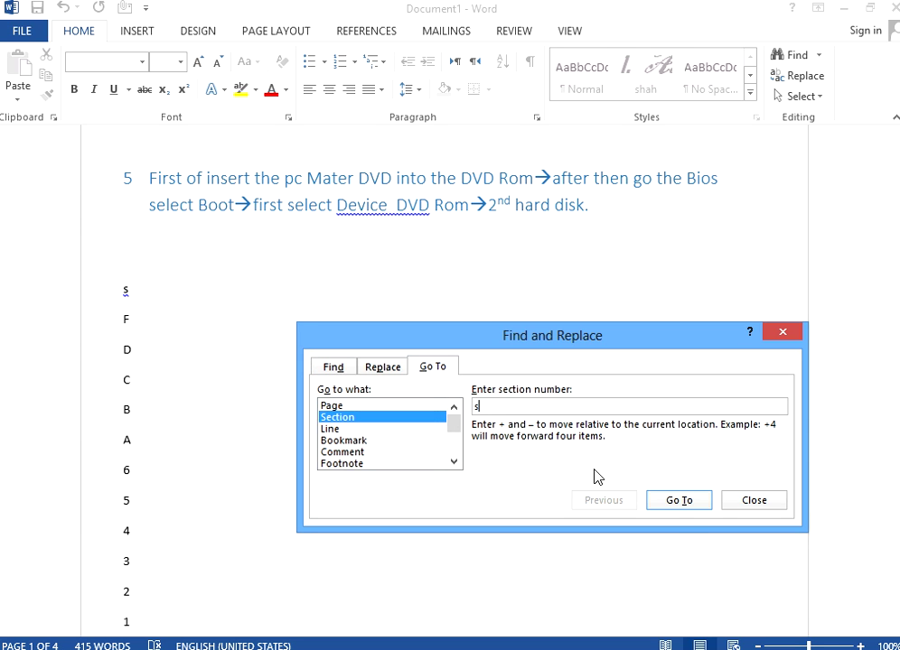
left_click(673, 503)
left_click(736, 506)
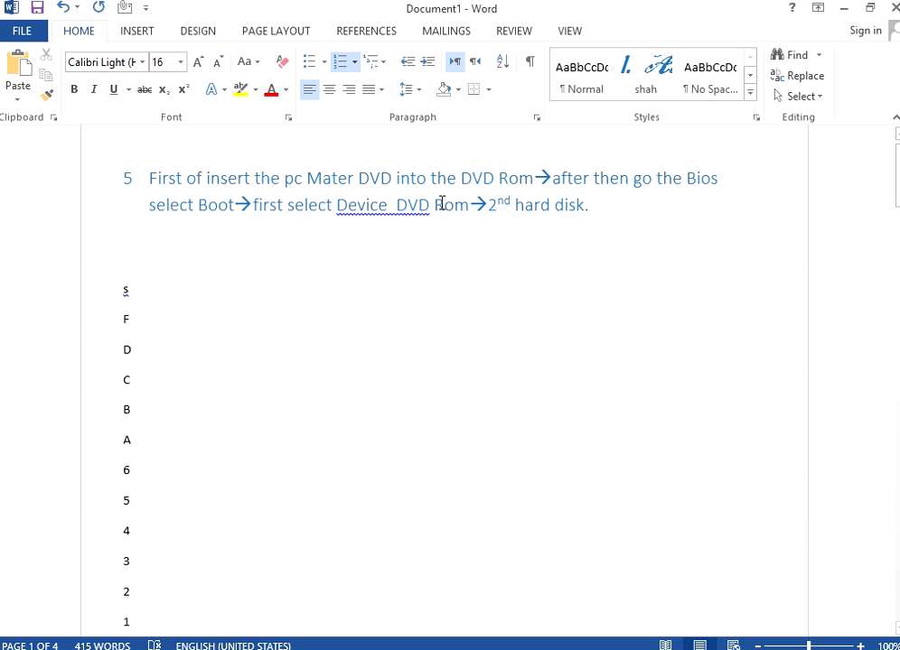
Step: Select all the document's content and review how far the selection extends
left_click(816, 101)
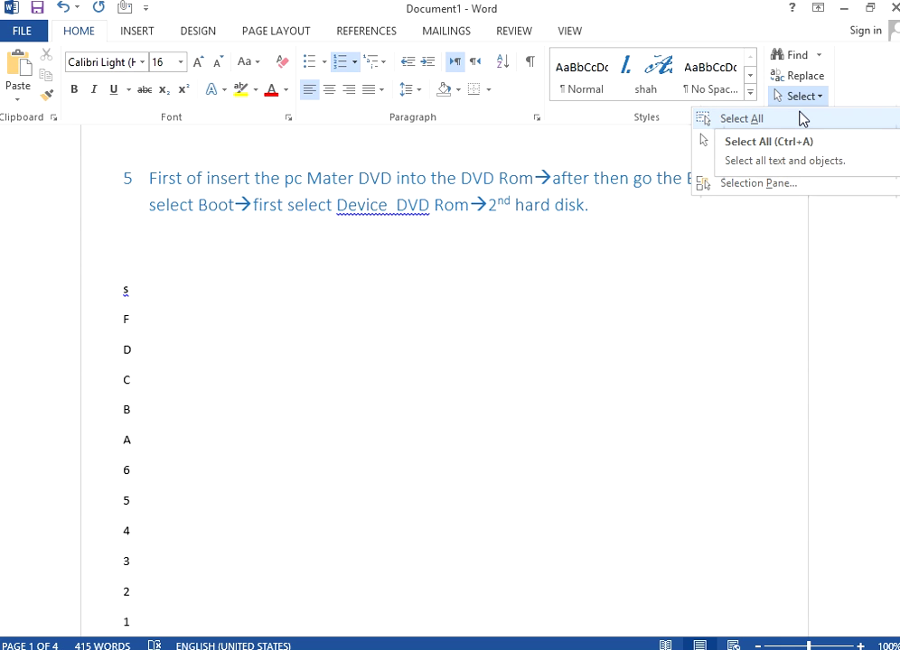
left_click(802, 119)
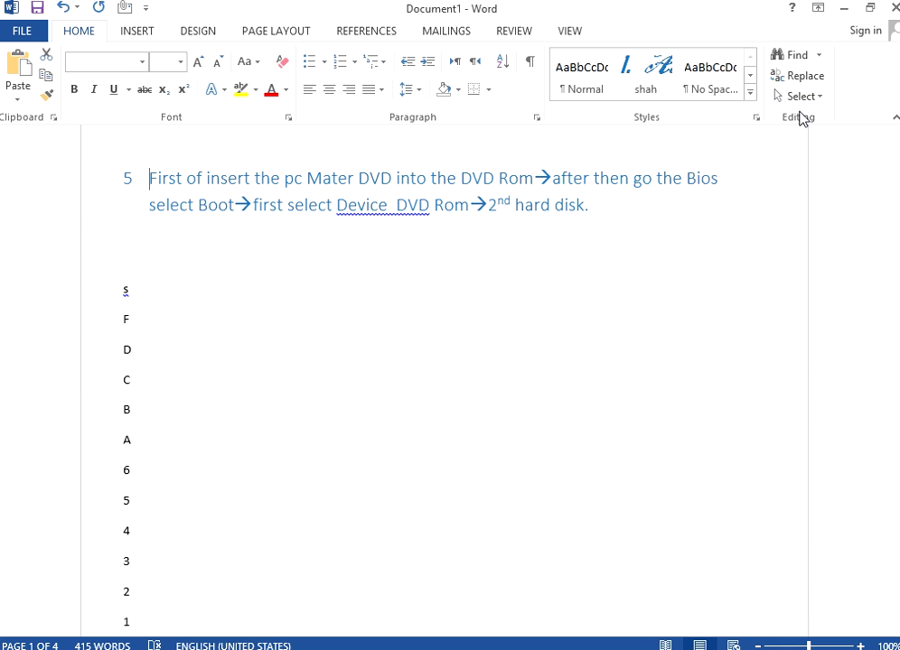
left_click(817, 100)
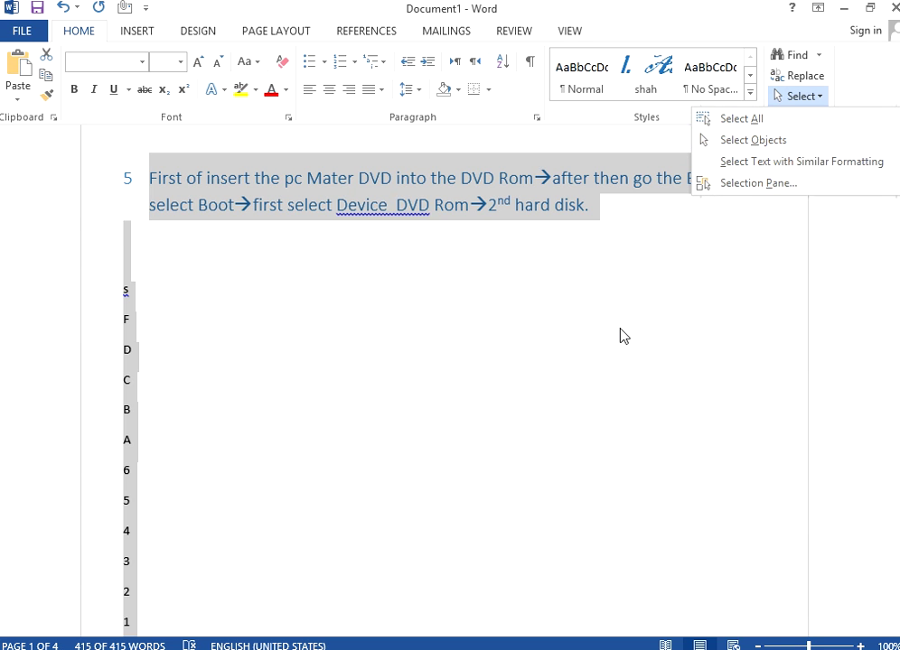
left_click(573, 275)
scroll(571, 274, "down", 3)
scroll(571, 273, "down", 20)
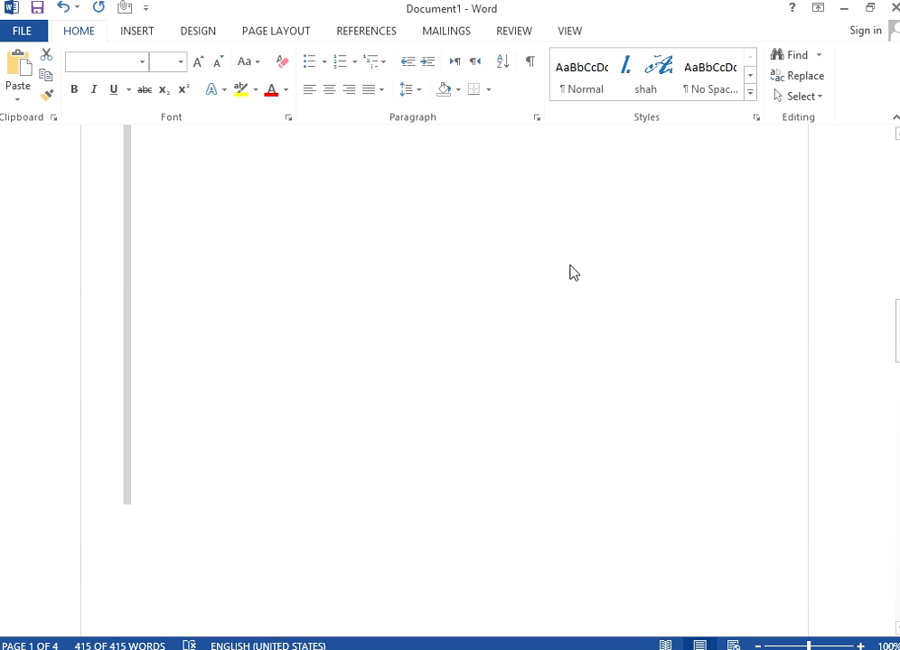
Step: Place the cursor after "To make four partition" in the large blue paragraph and turn on Select Objects
left_click(658, 371)
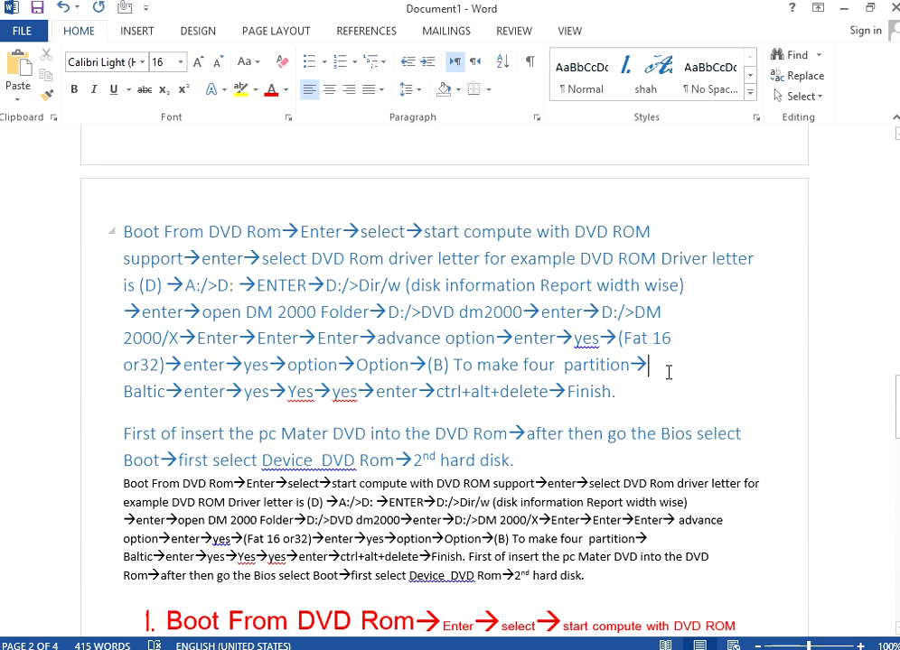
left_click(819, 96)
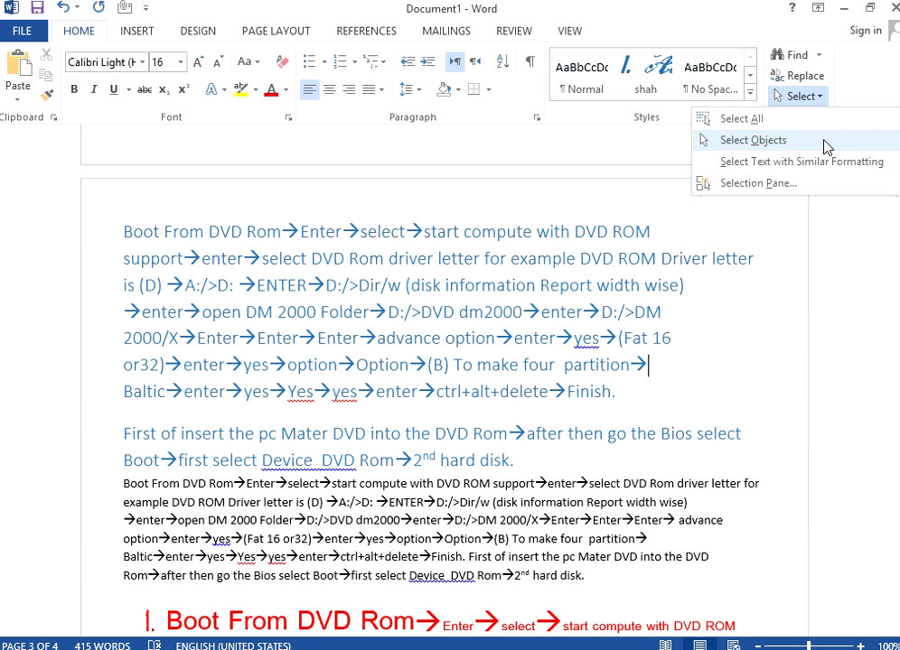
left_click(763, 142)
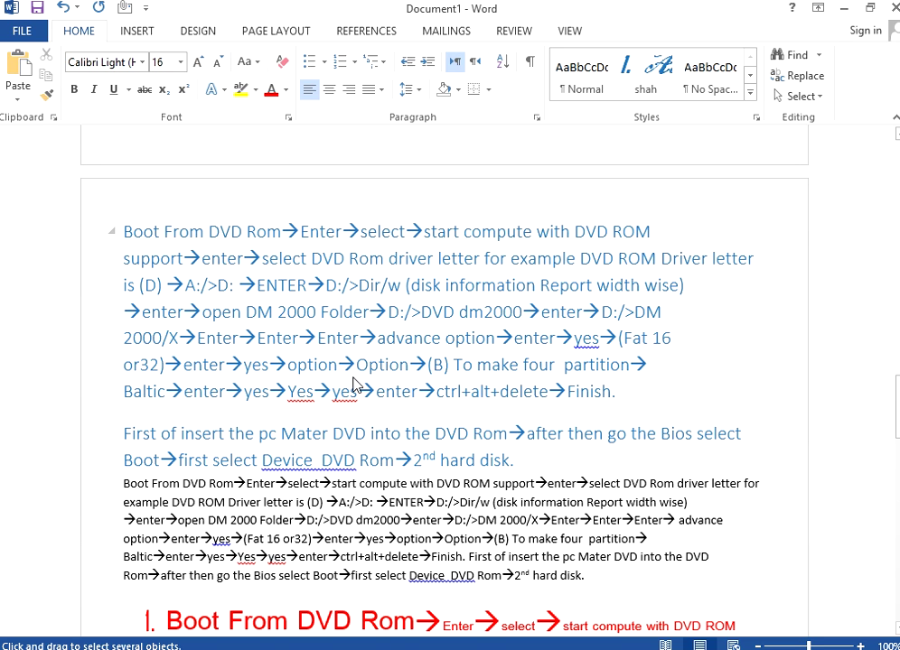
Step: Select all text with formatting similar to the large blue paragraph and review the selected passages
left_click(818, 97)
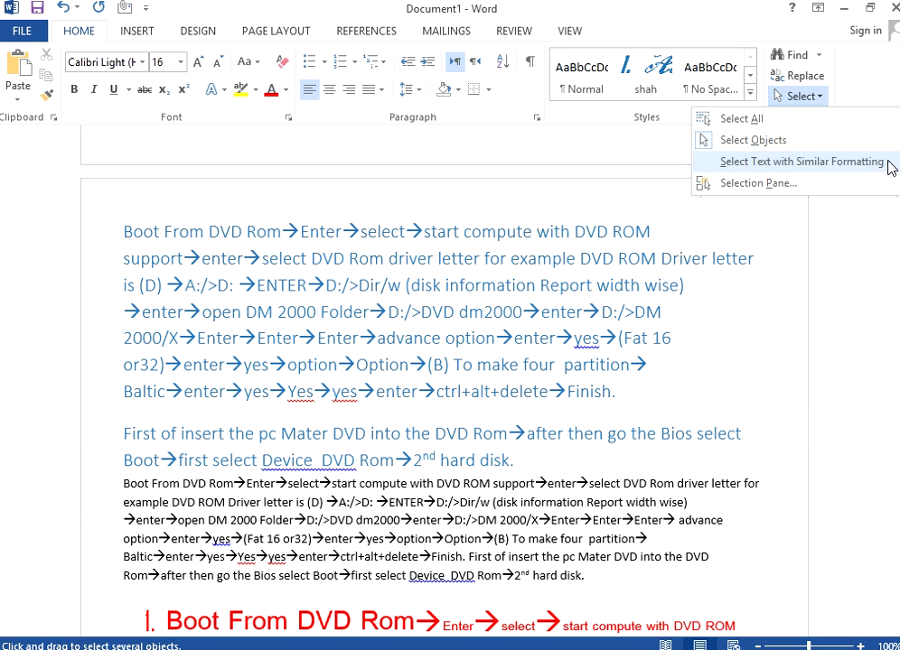
left_click(683, 427)
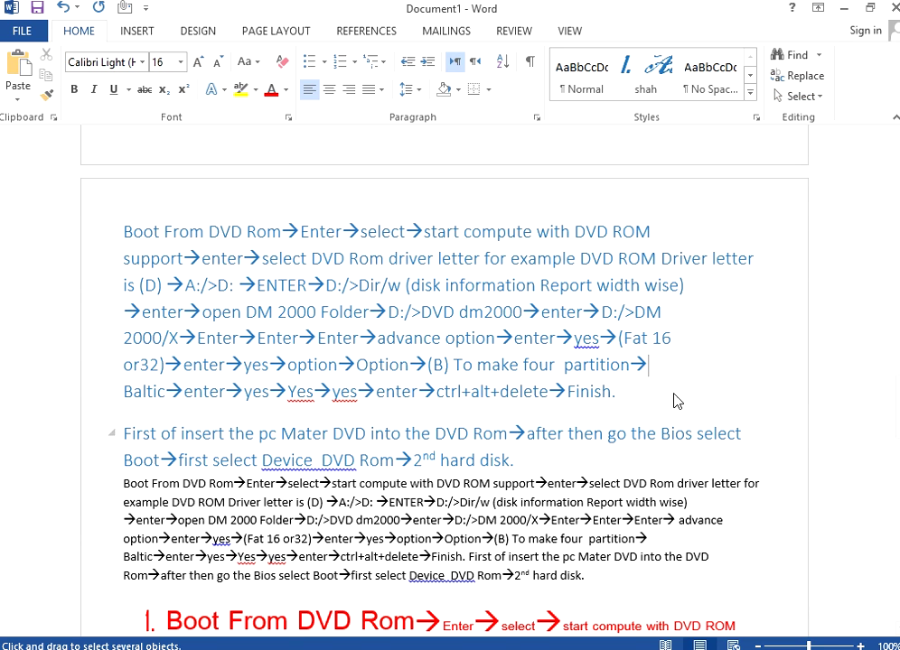
left_click(818, 97)
left_click(746, 285)
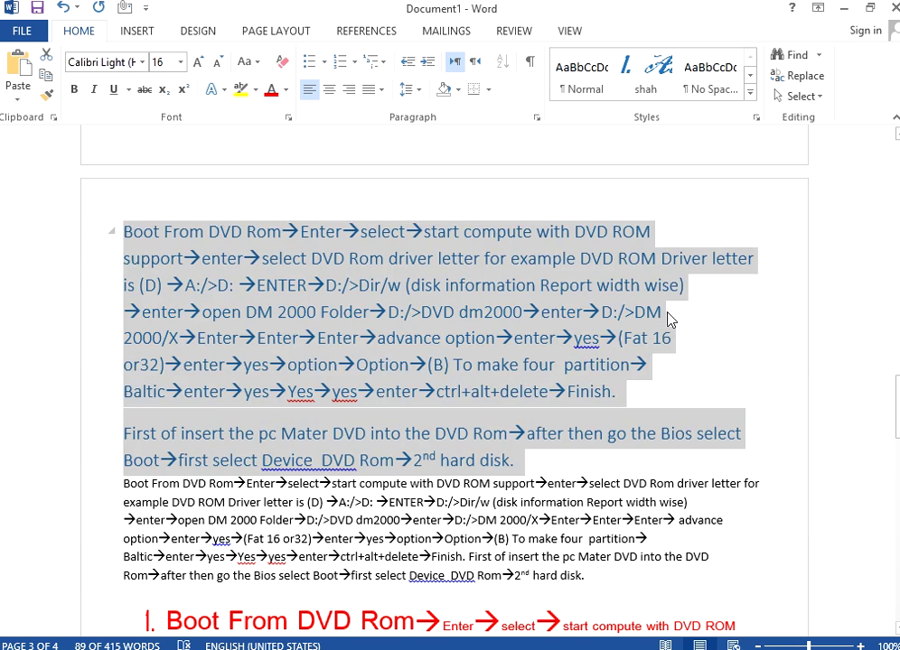
scroll(668, 322, "up", 2)
scroll(452, 398, "down", 4)
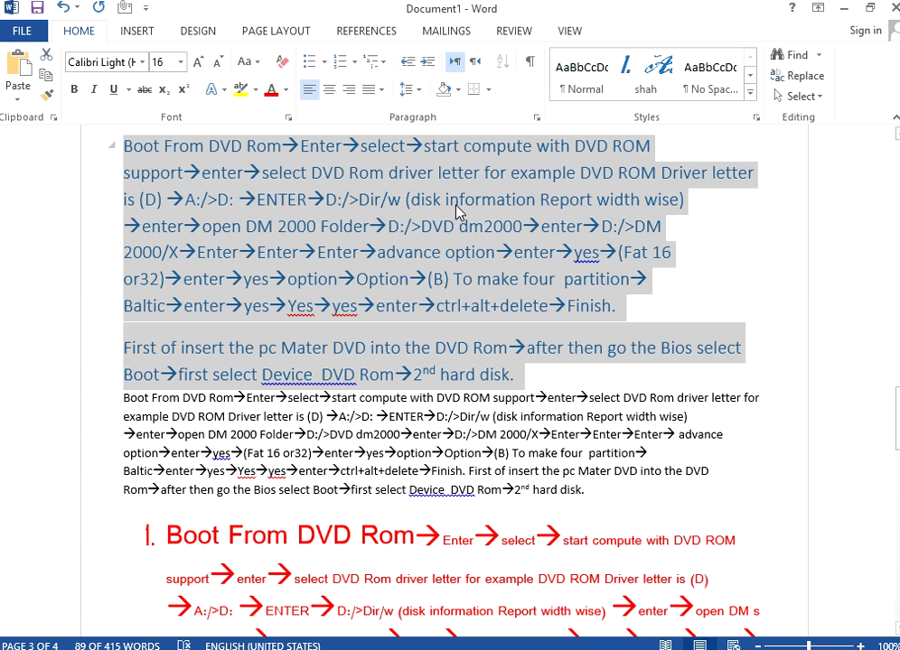
Step: Open the Selection Pane to examine the document's objects, and close it again
left_click(800, 95)
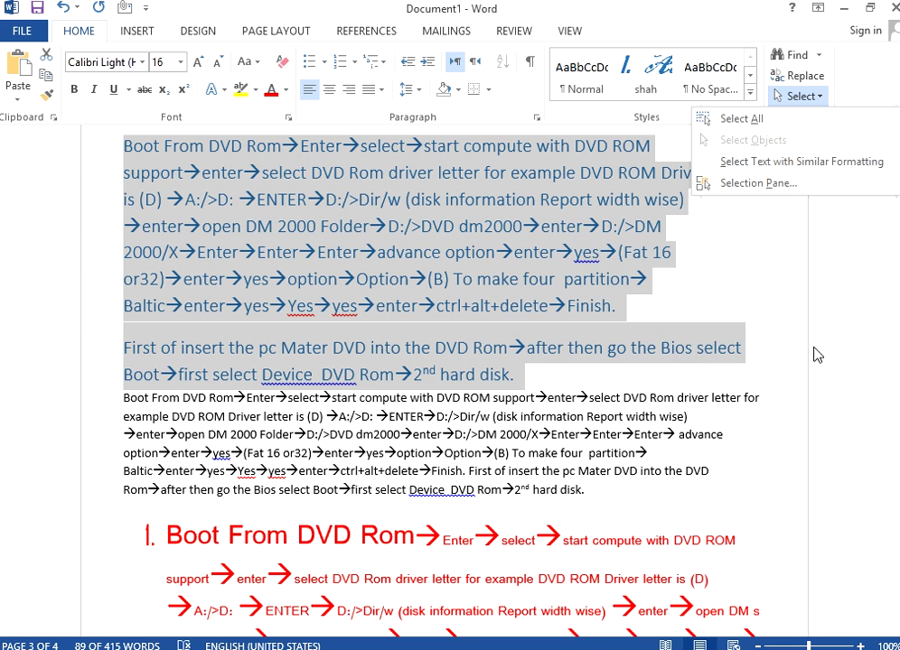
left_click(813, 188)
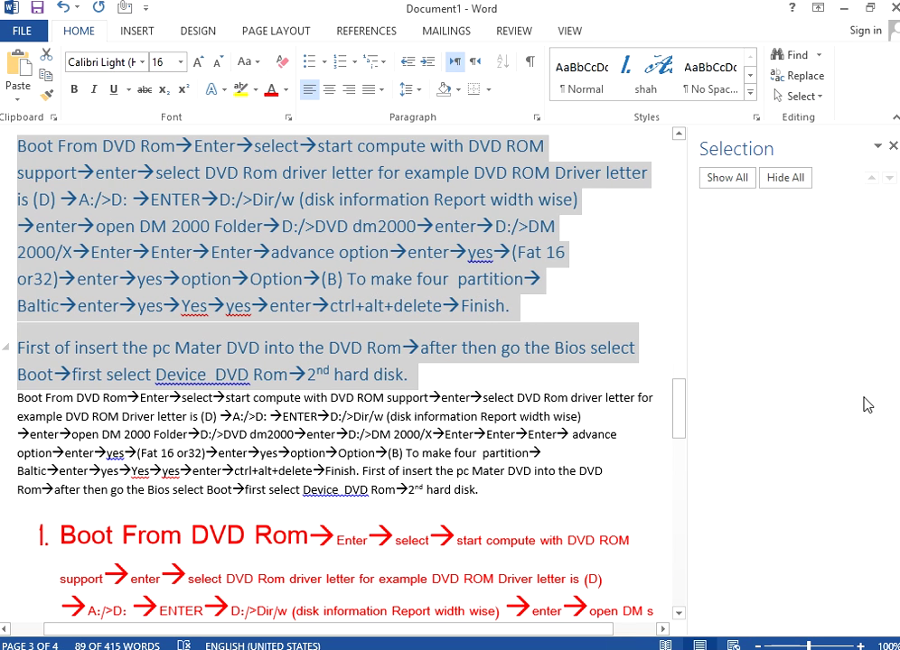
left_click(893, 146)
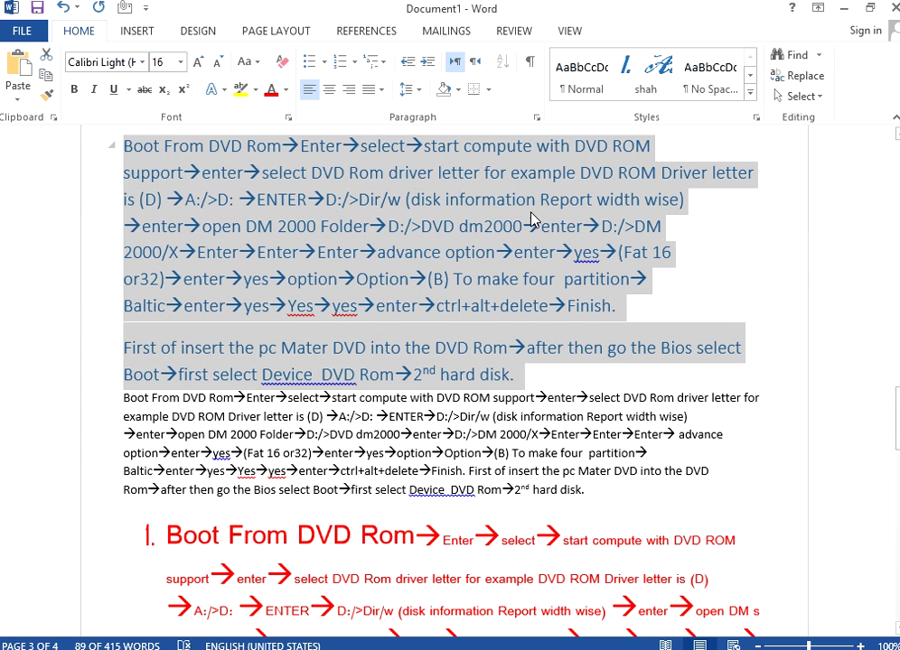